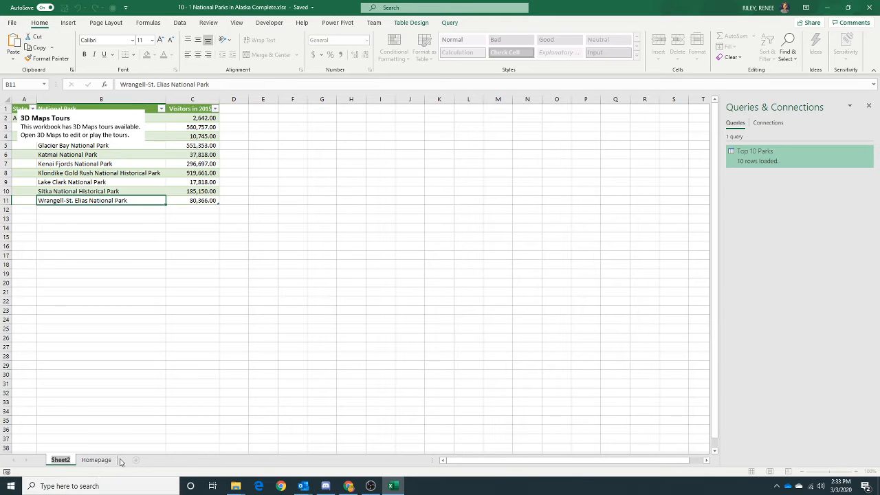
Rename the Sheet2 worksheet as Top 15 Parks.
text(Top 15 Parks)
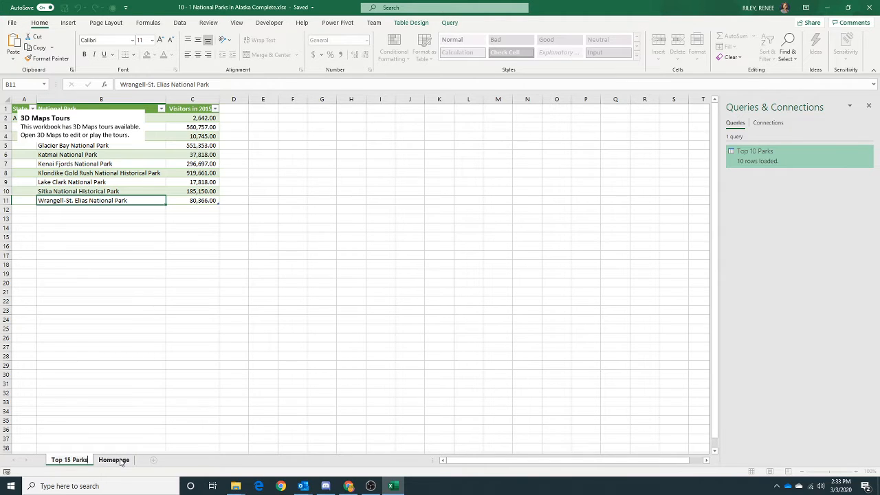
key(Return)
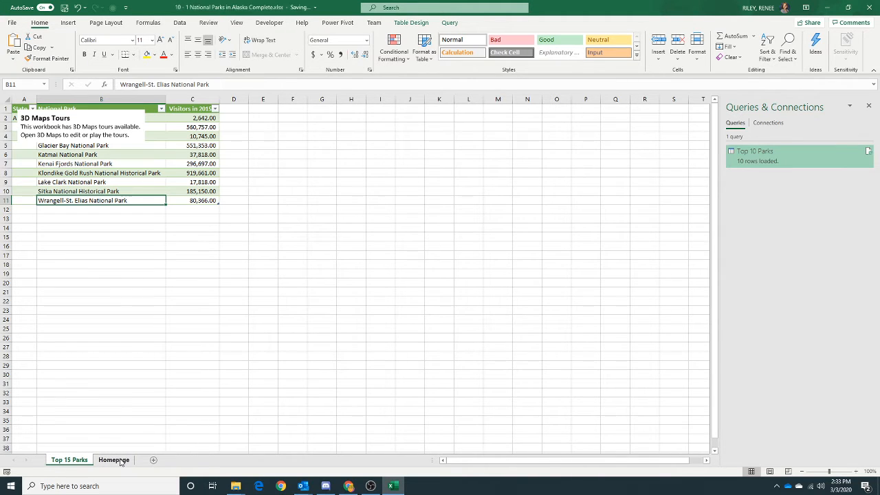
click(107, 310)
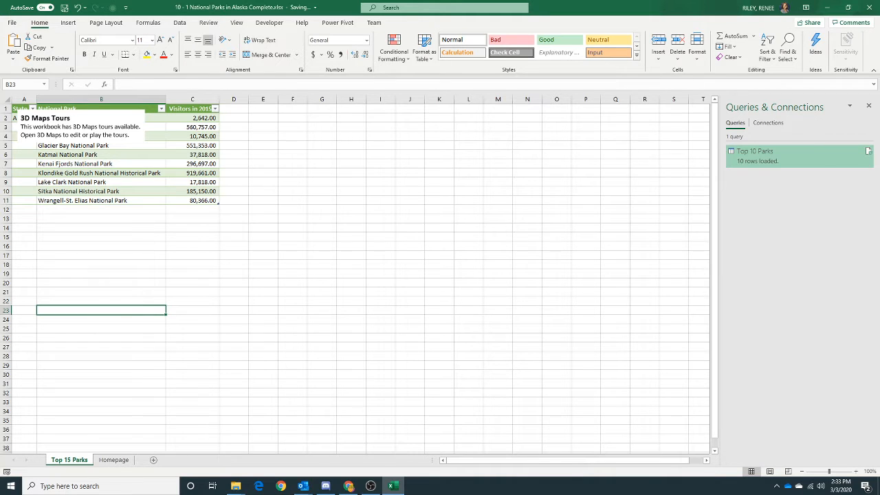
key(alt+Tab)
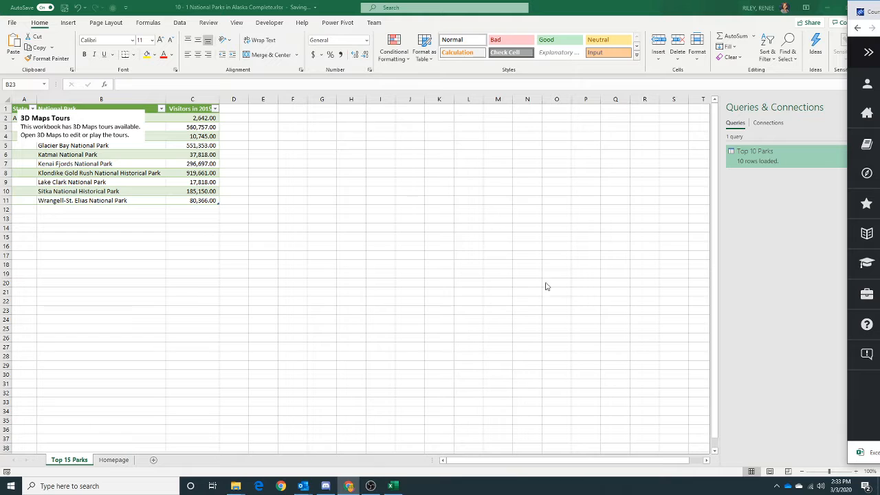
key(alt+Tab)
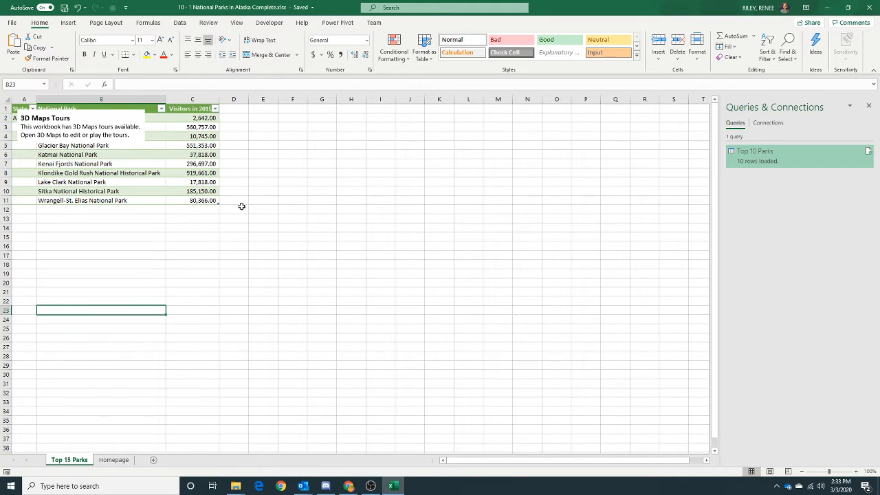
Copy the park names in B2:B11 of the Top 15 Parks sheet and paste them on the Homepage sheet starting at M5.
click(119, 169)
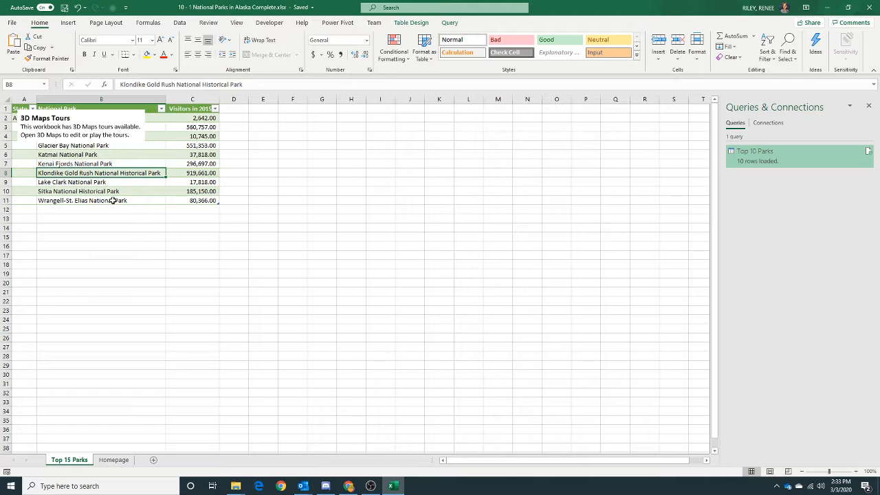
drag(155, 119, 154, 201)
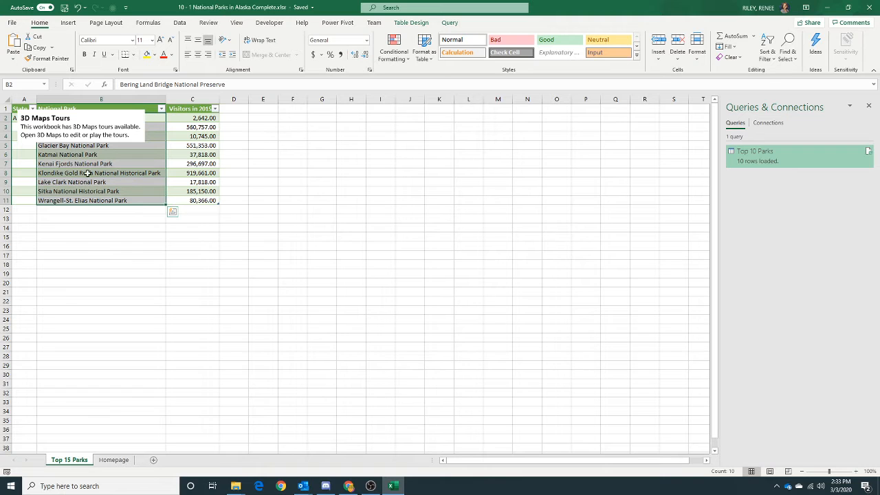
right_click(88, 174)
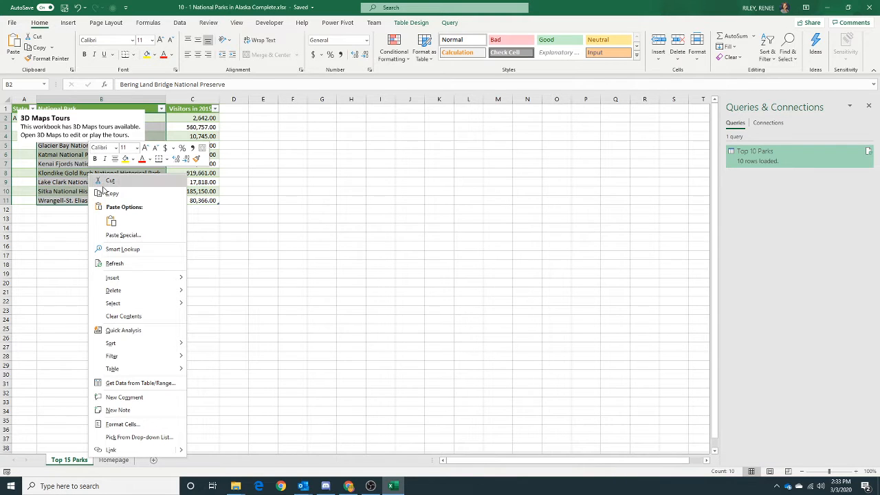
click(112, 193)
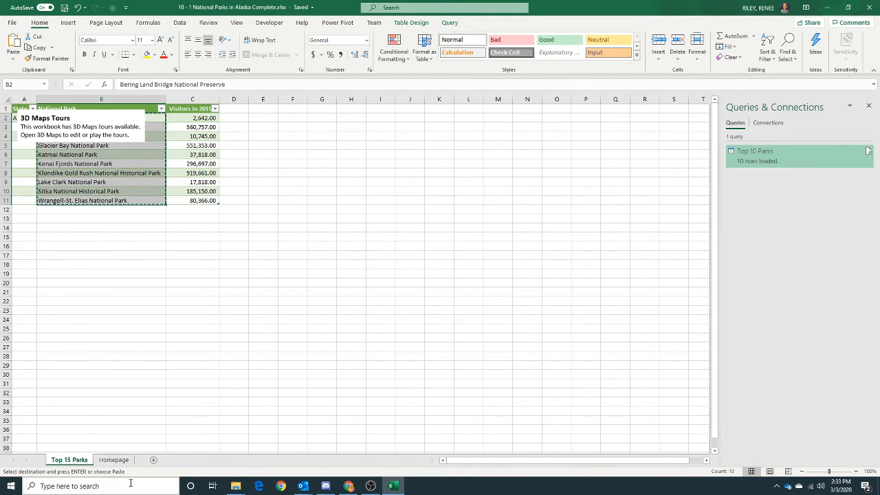
click(114, 459)
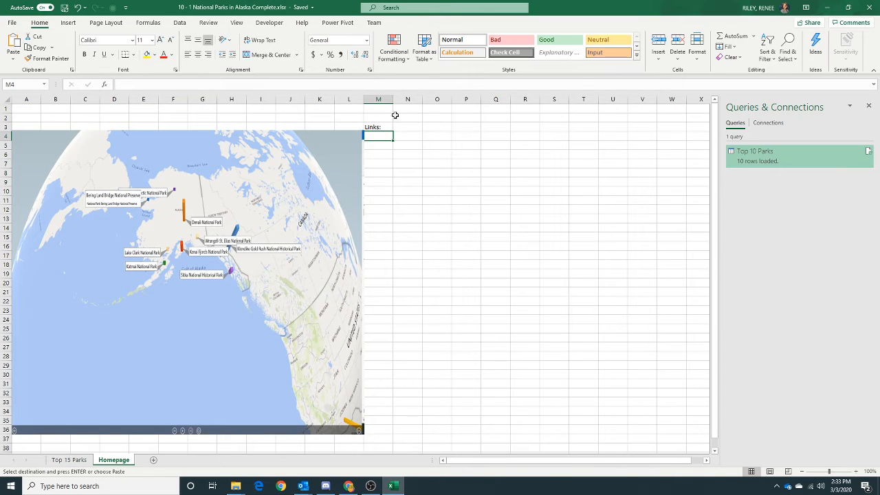
click(378, 150)
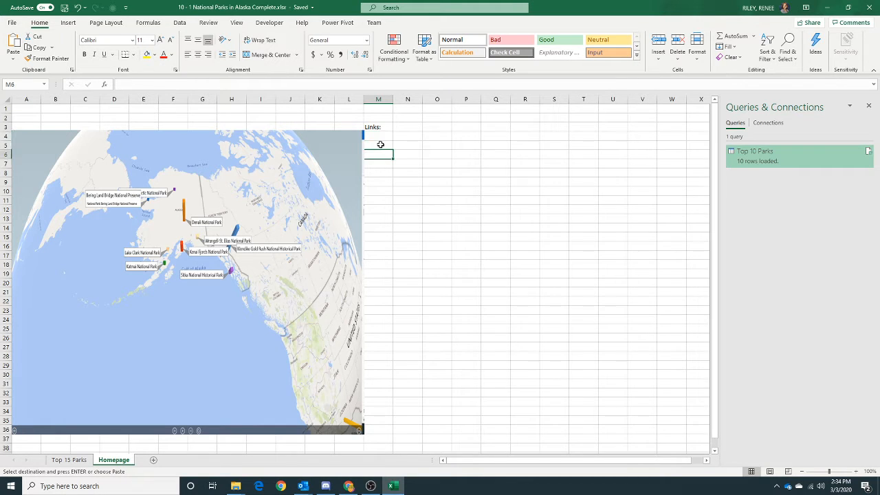
click(380, 145)
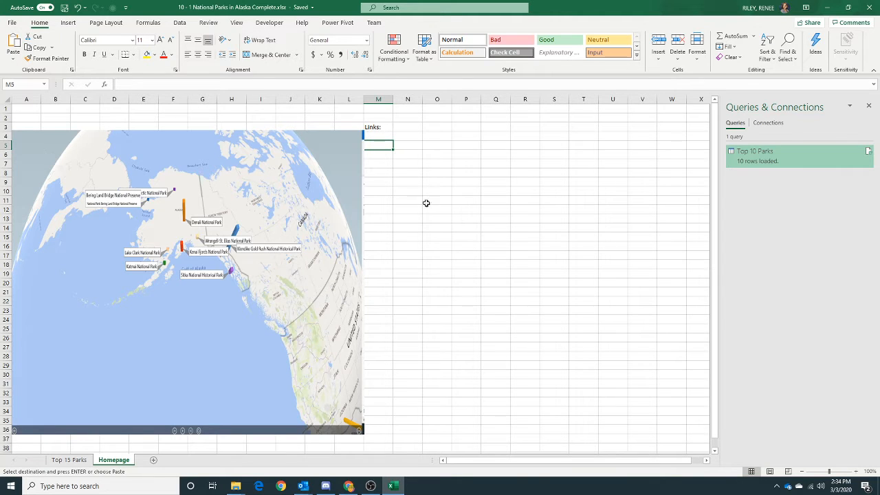
key(ctrl+v)
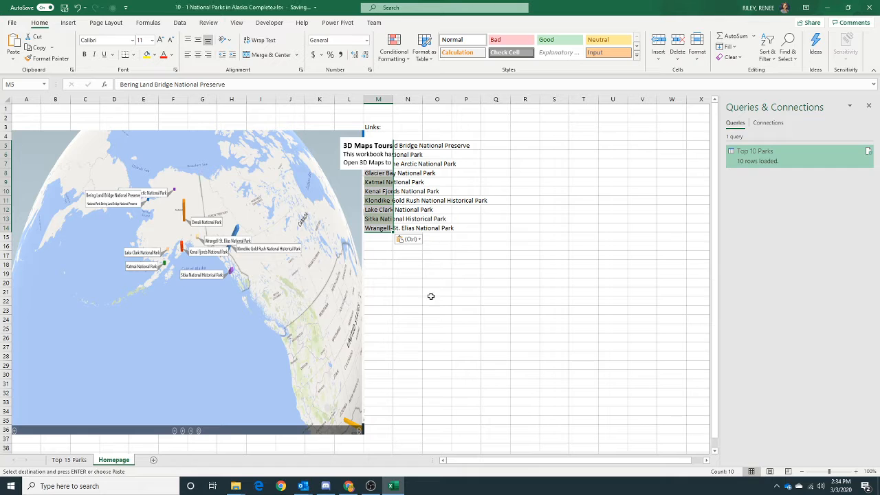
Narrow the Alaska map picture on the Homepage sheet so its right edge ends in column L.
click(356, 292)
drag(364, 282, 342, 283)
click(407, 282)
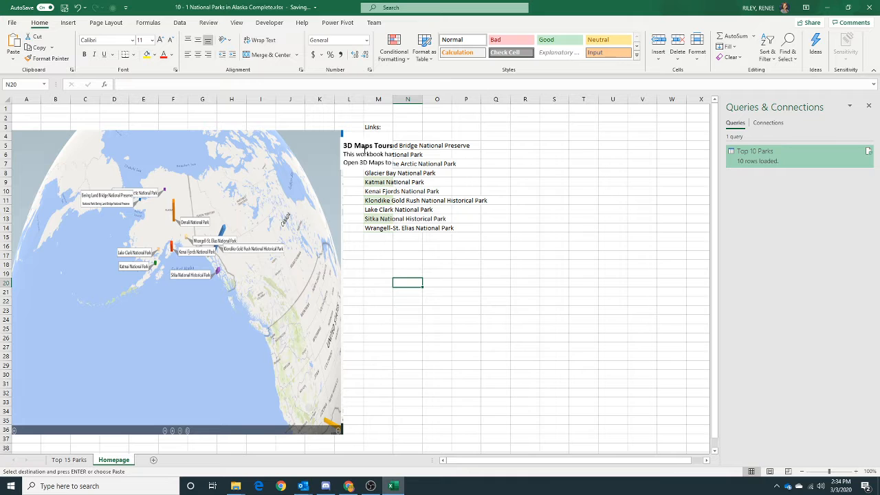
Move the 3D Maps Tours text box on the Top 15 Parks sheet below the table, to about rows 17 to 20.
click(69, 459)
click(17, 112)
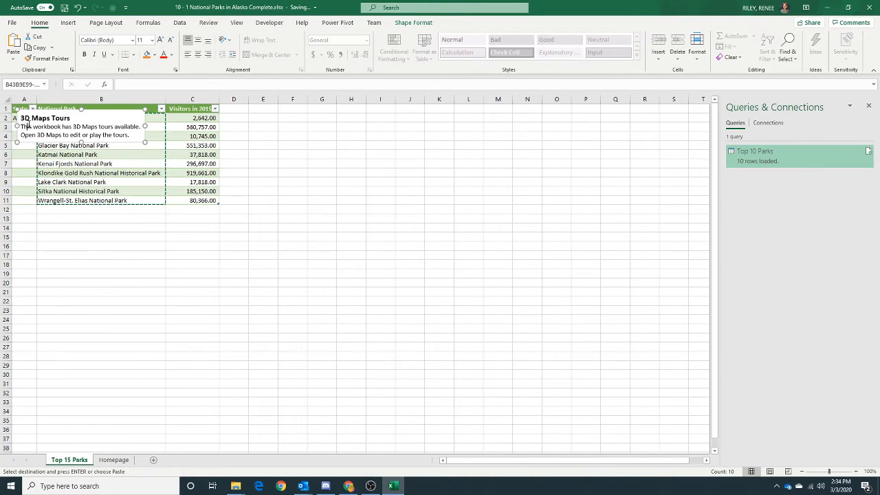
drag(17, 113, 25, 257)
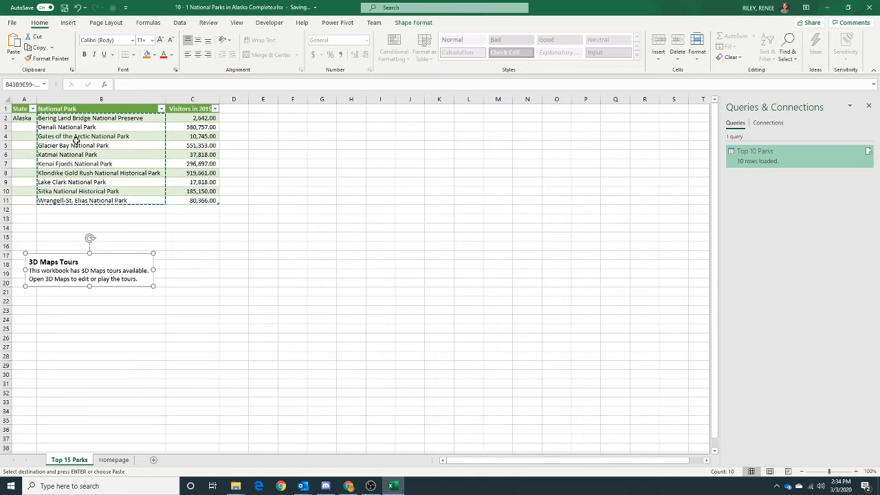
Copy the park names in B2:B11 of the Top 15 Parks sheet again.
click(87, 163)
right_click(87, 164)
click(107, 180)
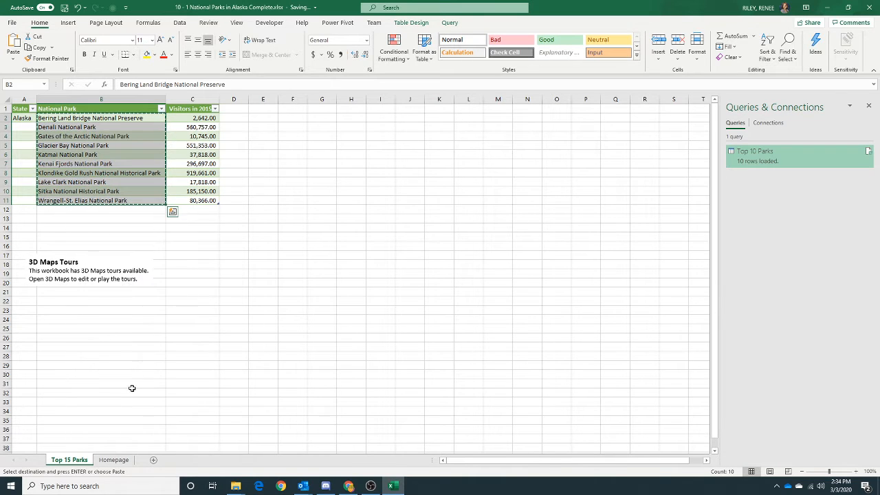
Delete the 3D Maps Tours text box covering the park names on the Homepage sheet.
click(113, 459)
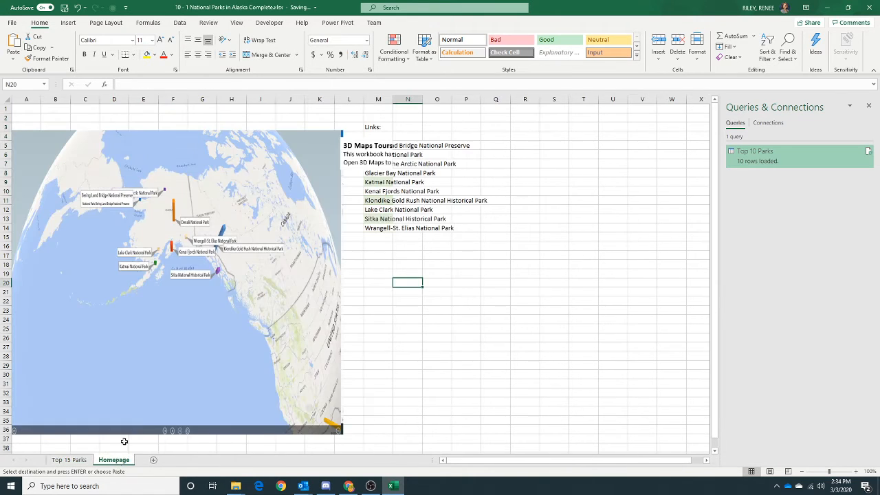
click(369, 256)
click(379, 147)
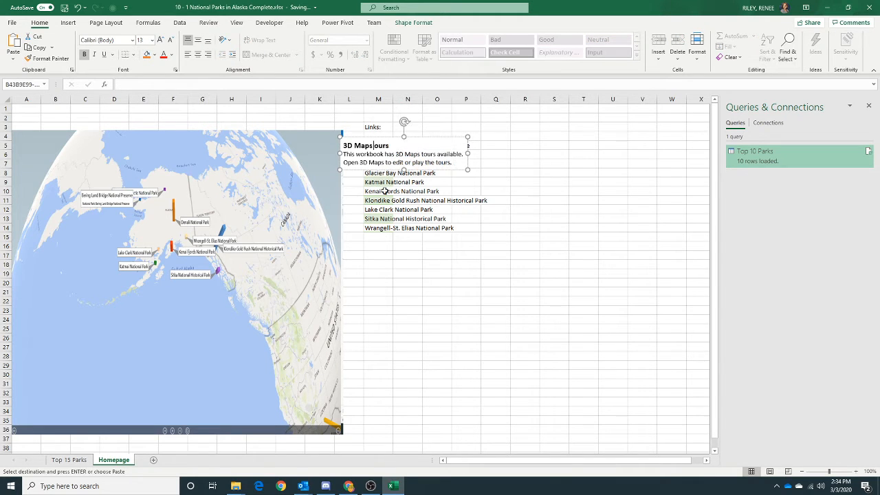
key(Delete)
click(349, 170)
key(Delete)
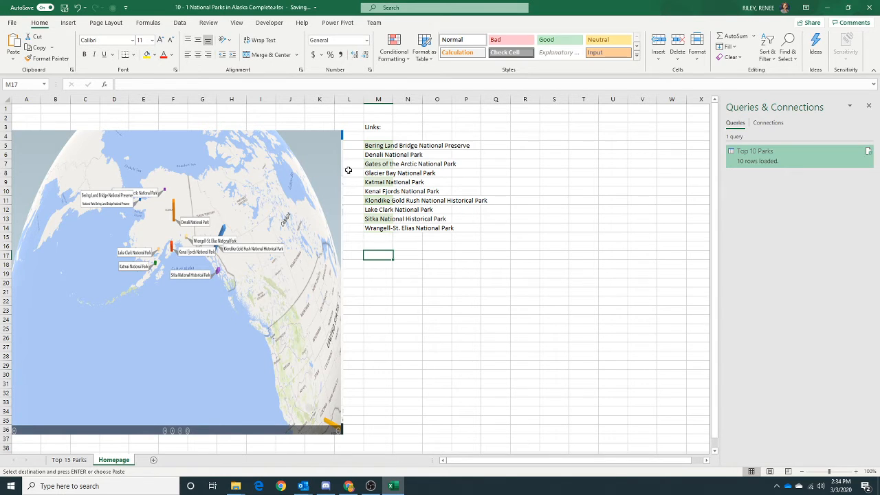
click(428, 281)
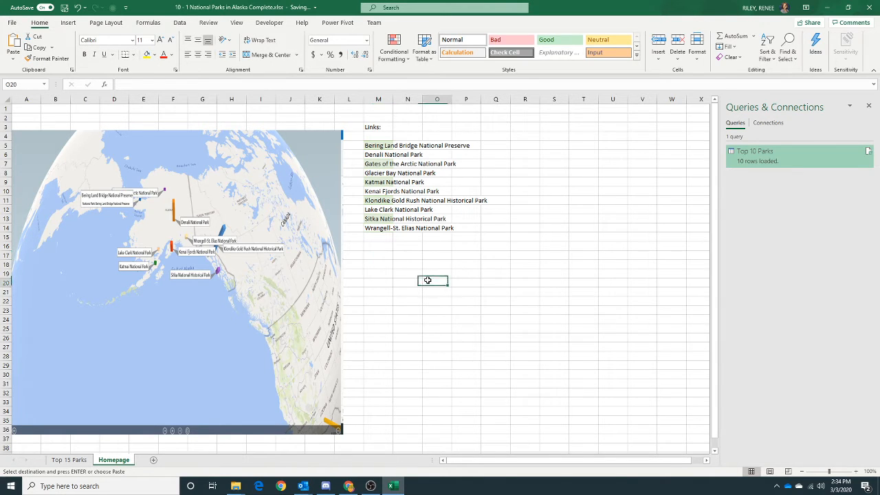
click(384, 146)
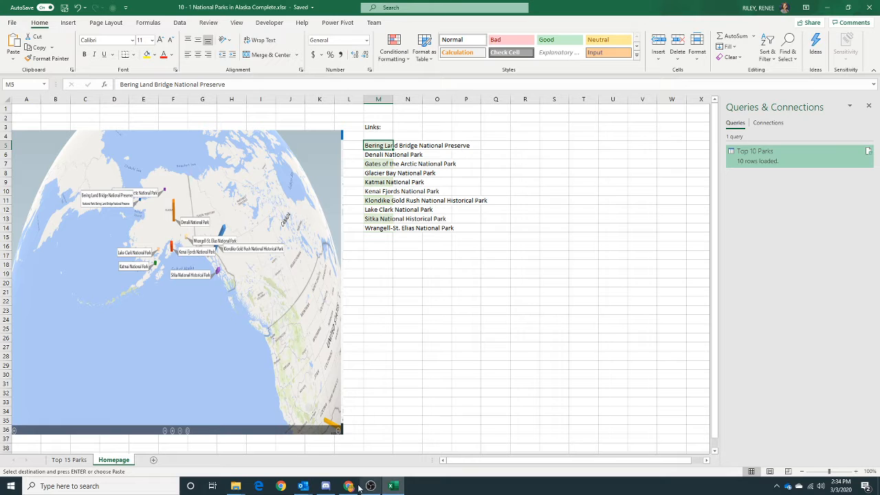
click(279, 486)
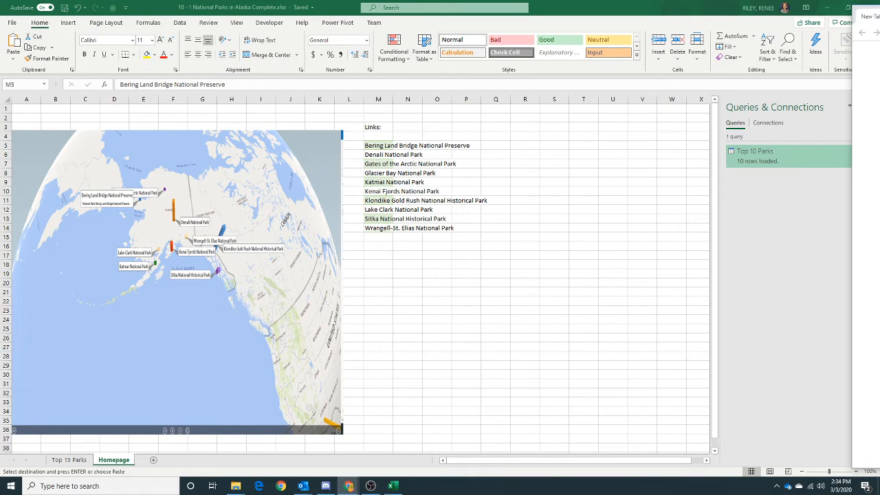
drag(879, 14, 305, 147)
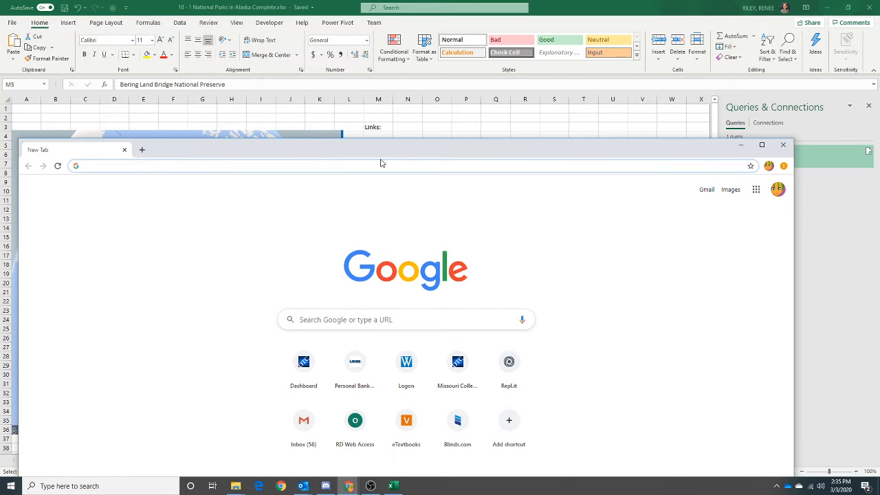
text(www.)
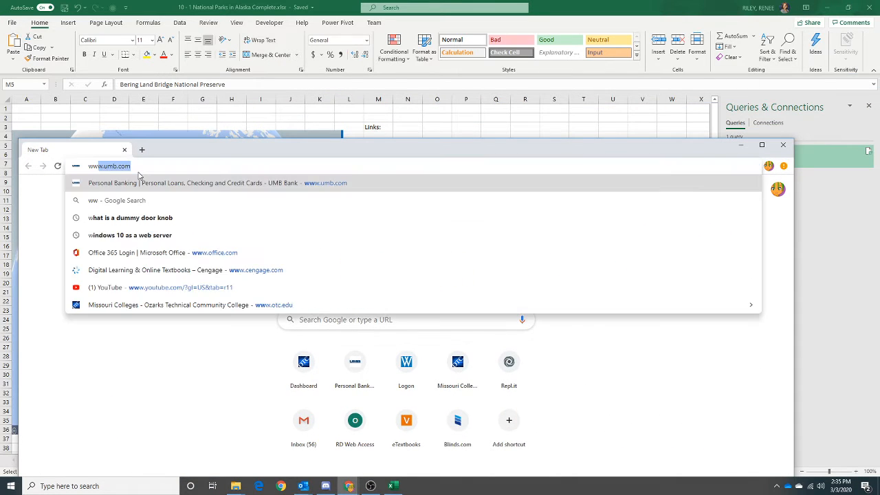
text(nps)
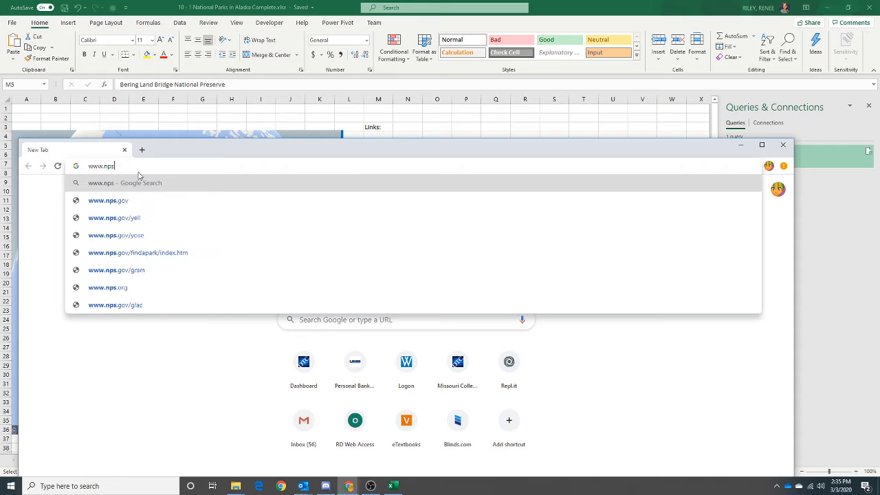
text(.gov/)
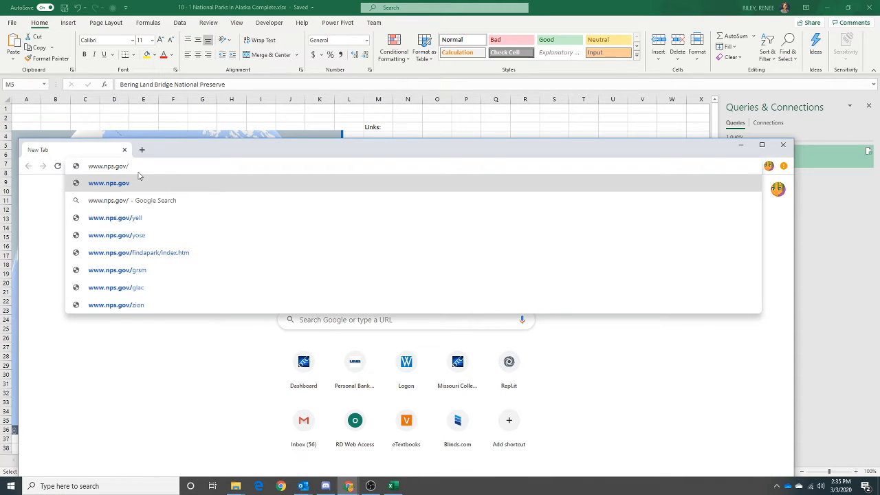
text(state/ak)
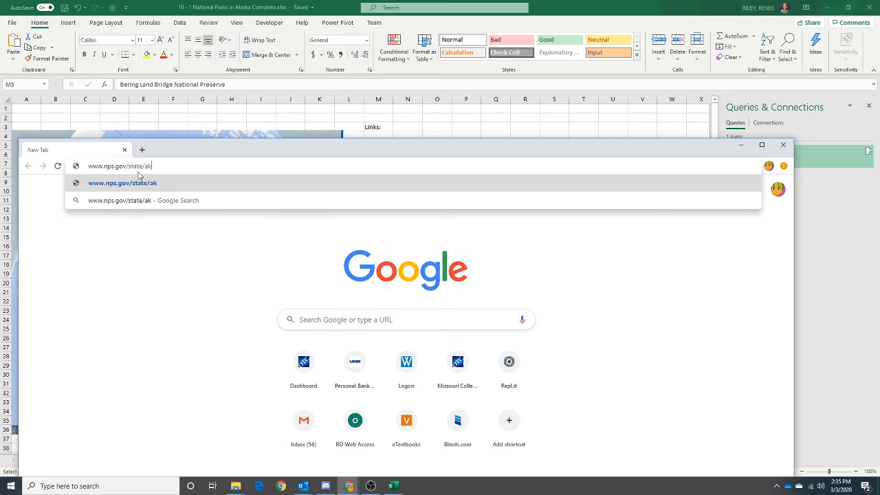
text(/index.ht)
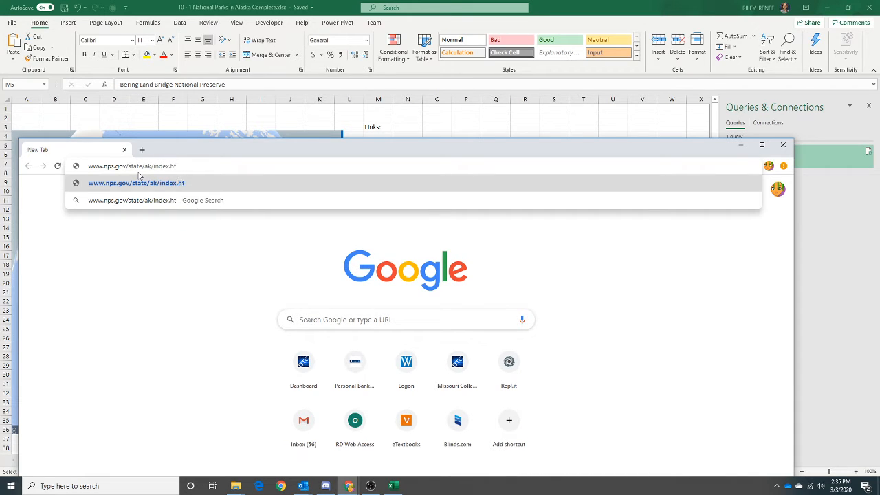
text(m.)
key(BackSpace)
key(Return)
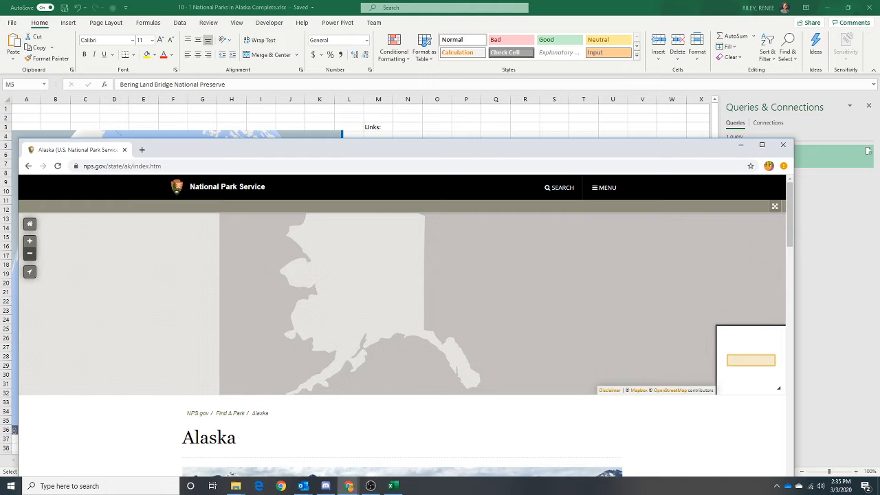
Find Bering Land Bridge in the Alaska parks list and copy its link address.
scroll(280, 251, down, 3)
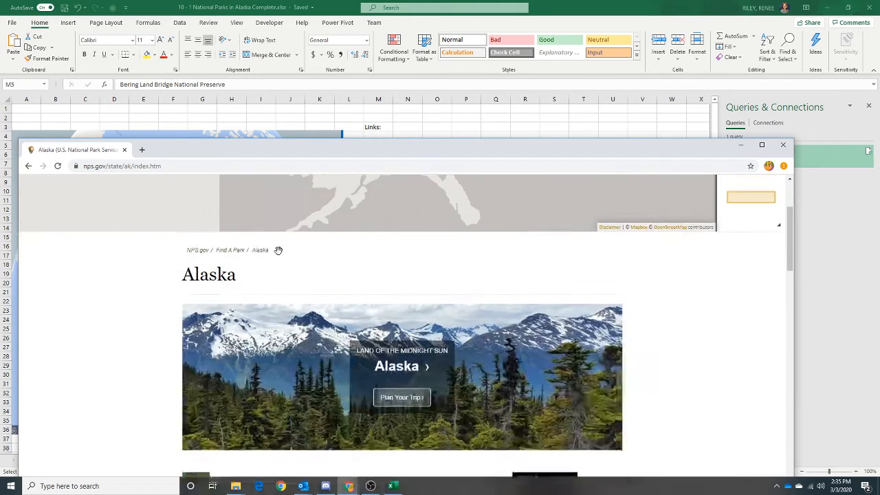
scroll(278, 255, down, 5)
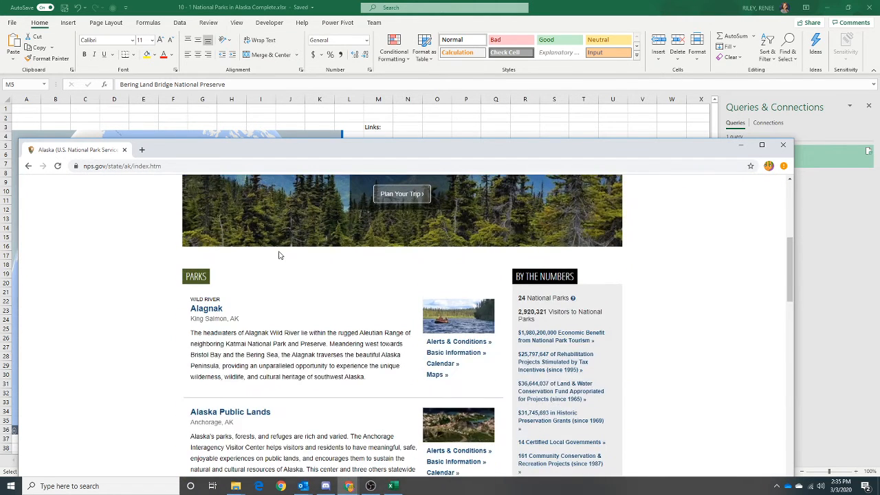
scroll(278, 255, down, 4)
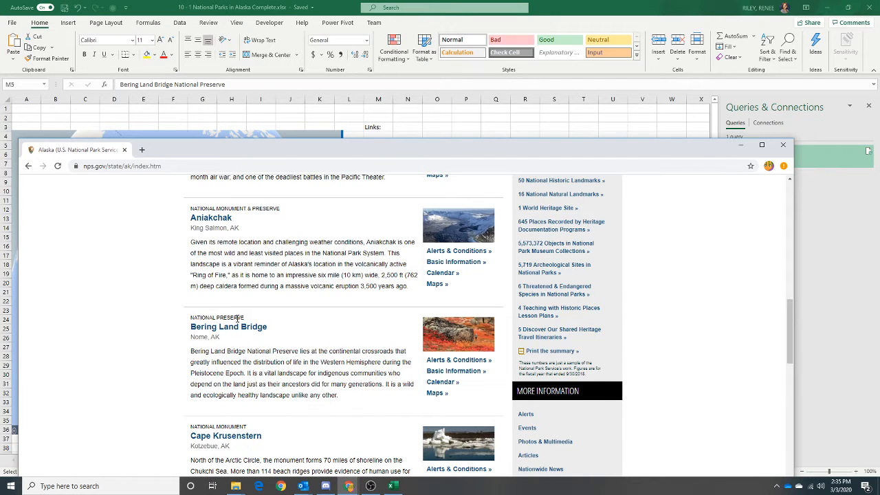
right_click(236, 327)
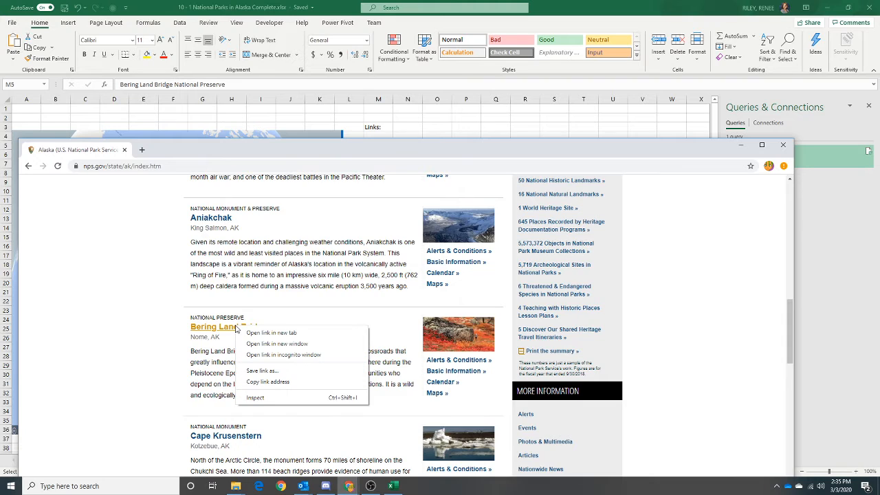
click(241, 382)
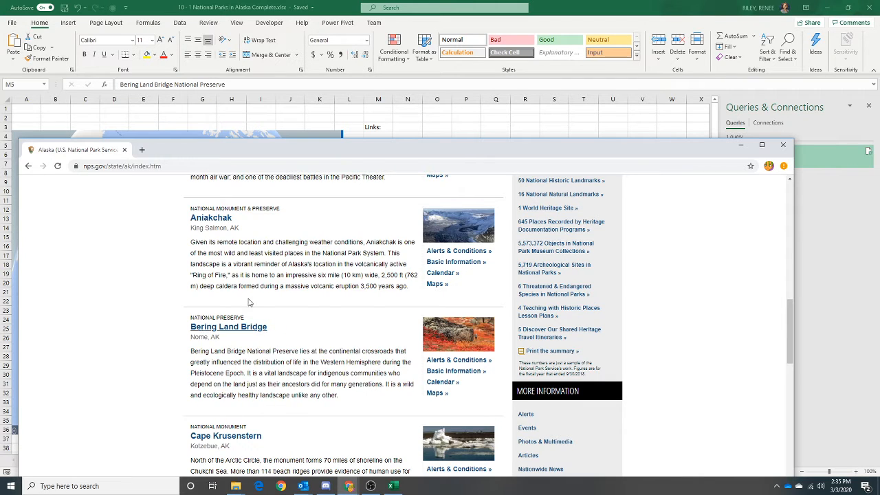
Return to Excel and hyperlink the Bering Land Bridge National Preserve cell M5 to the copied web address.
click(575, 8)
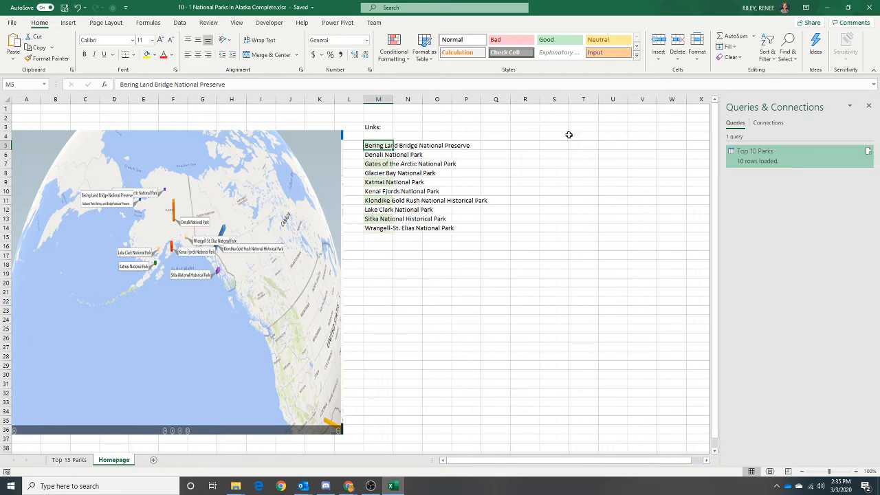
right_click(375, 147)
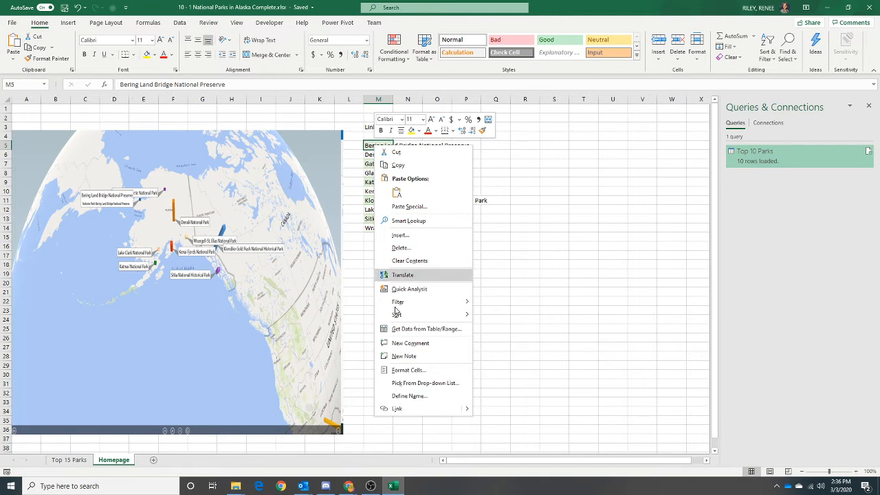
click(437, 411)
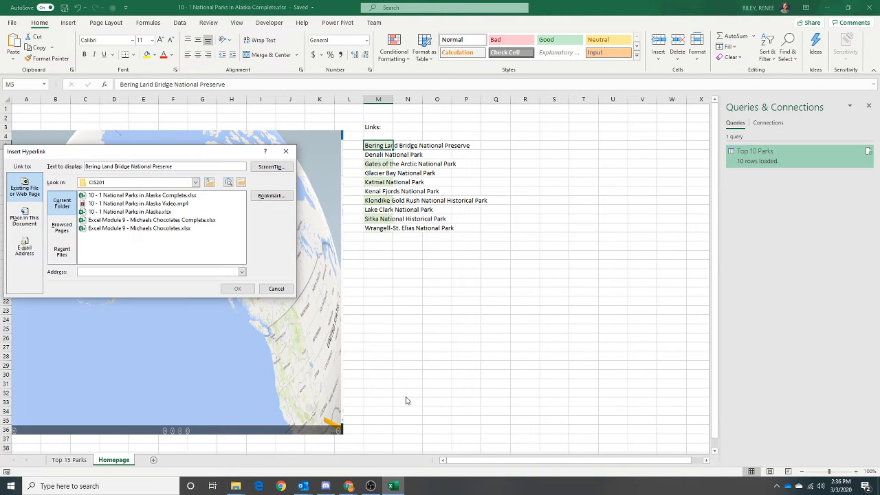
key(ctrl+v)
click(236, 288)
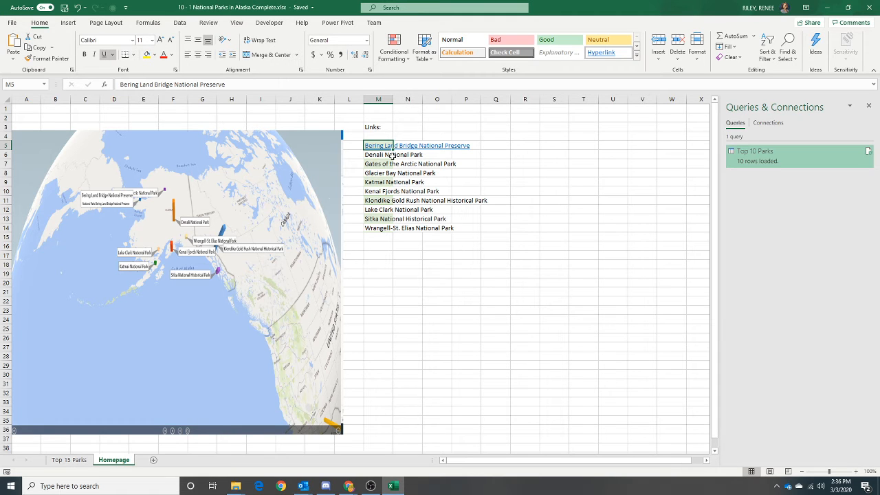
Switch to the Alaska parks page in Chrome and copy the link address of the Denali entry.
click(280, 488)
click(349, 486)
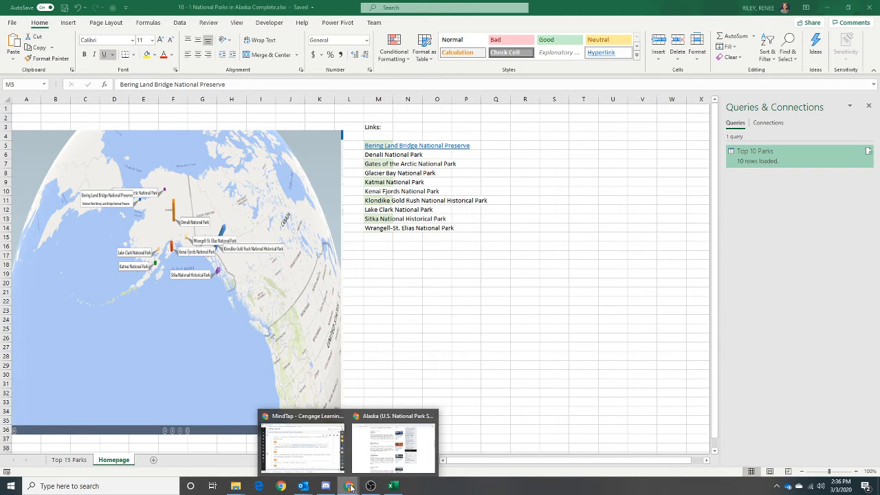
click(398, 452)
scroll(229, 317, down, 4)
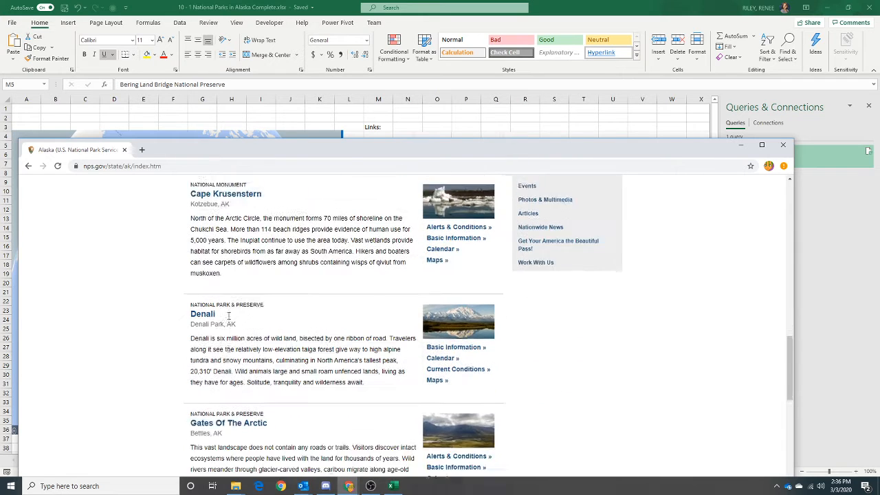
right_click(214, 284)
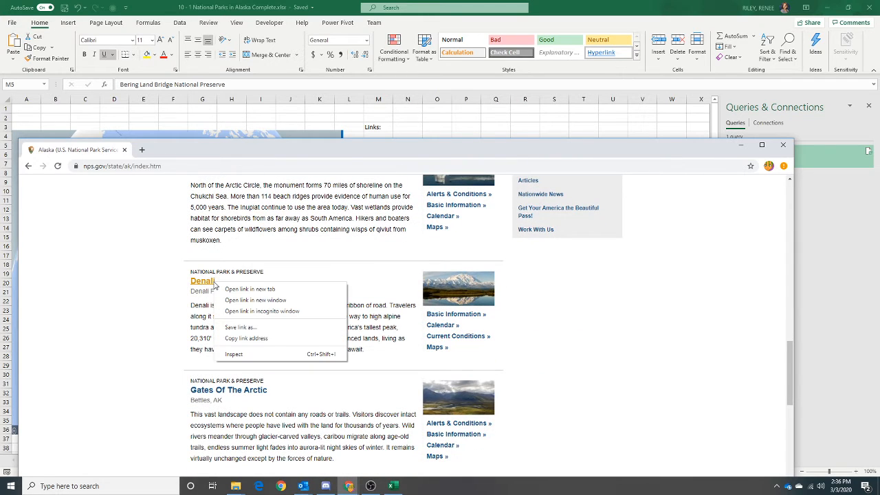
click(254, 338)
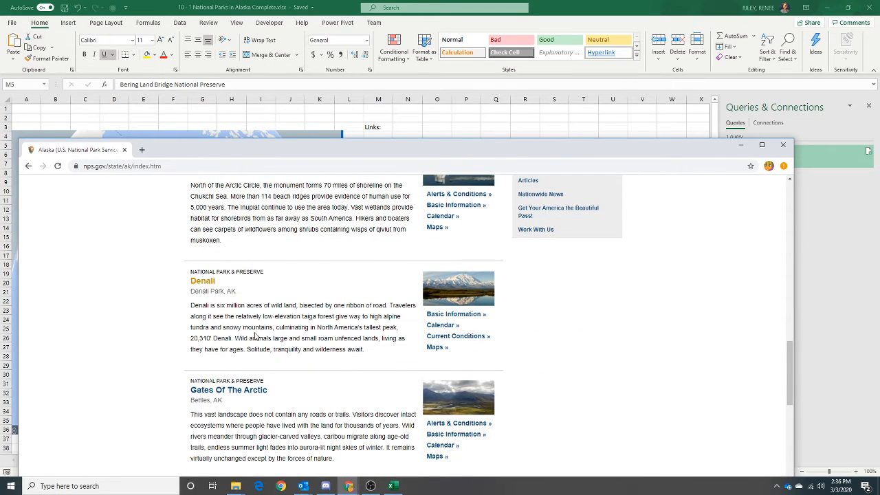
Return to Excel and hyperlink the Denali National Park cell M6 to the copied web address.
click(740, 145)
click(379, 156)
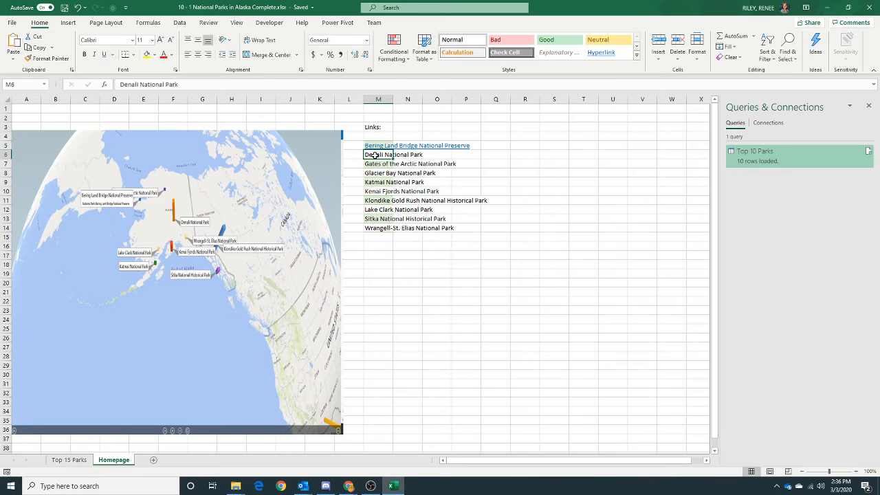
right_click(376, 159)
click(417, 418)
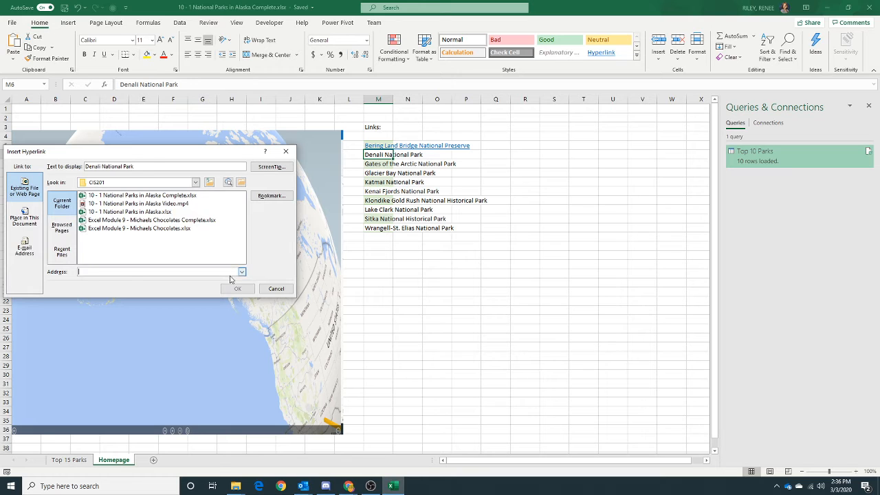
key(ctrl+v)
click(237, 289)
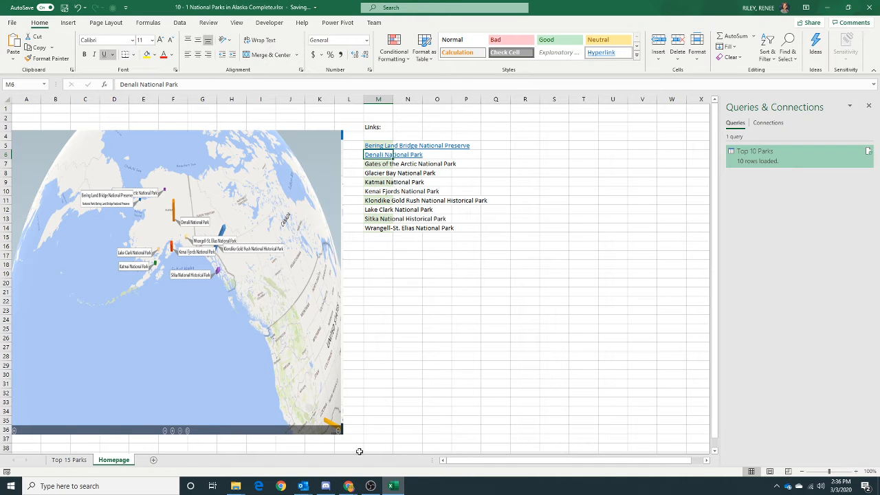
Switch to the Alaska parks page in Chrome and copy the link address of Gates Of The Arctic.
click(349, 486)
click(393, 446)
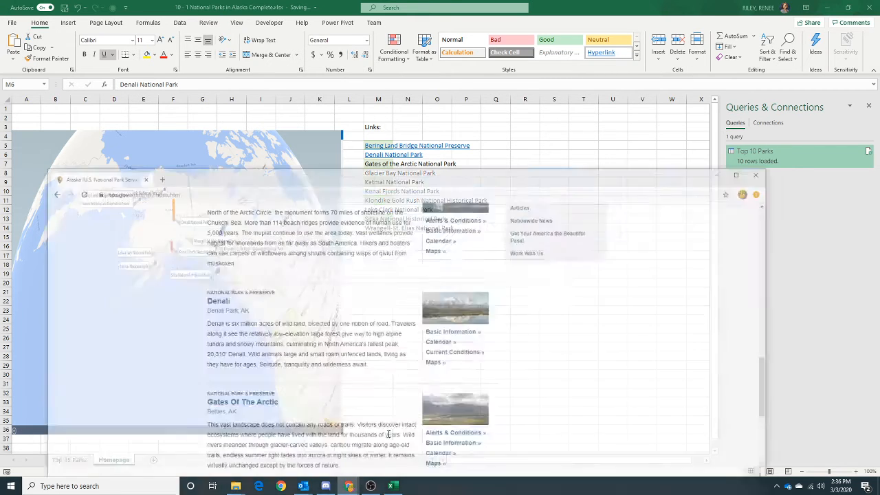
scroll(255, 306, down, 2)
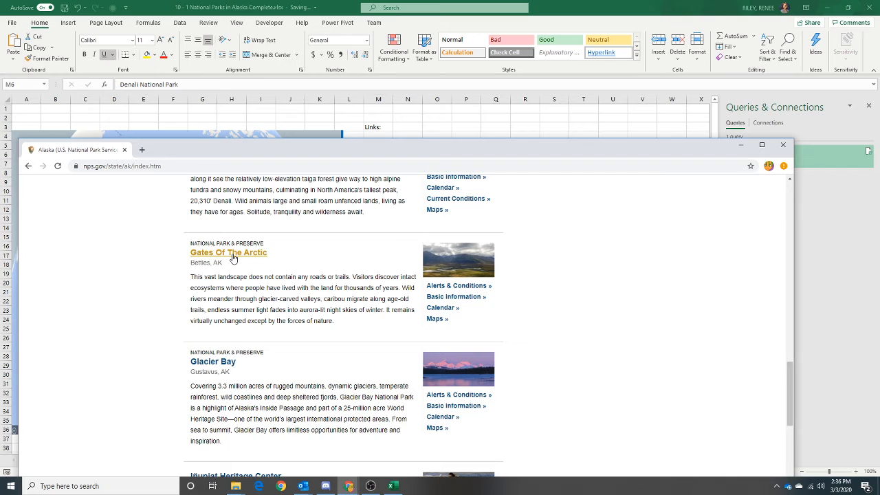
right_click(234, 253)
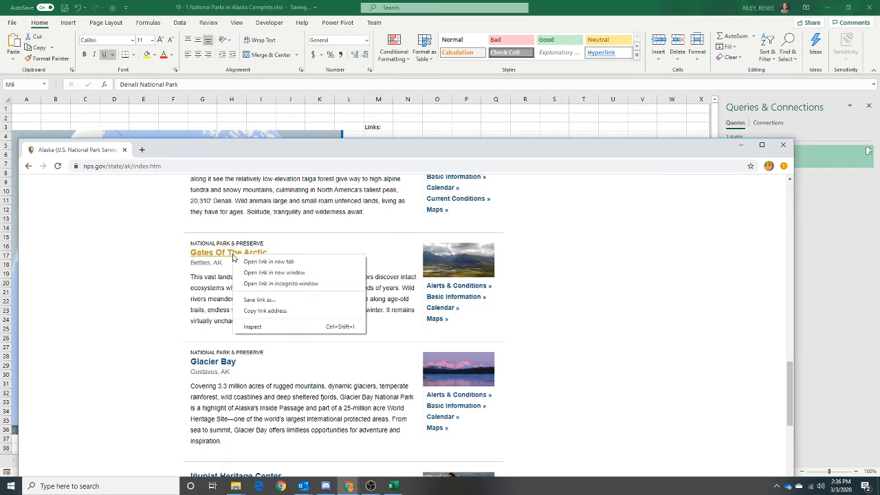
click(253, 310)
click(560, 124)
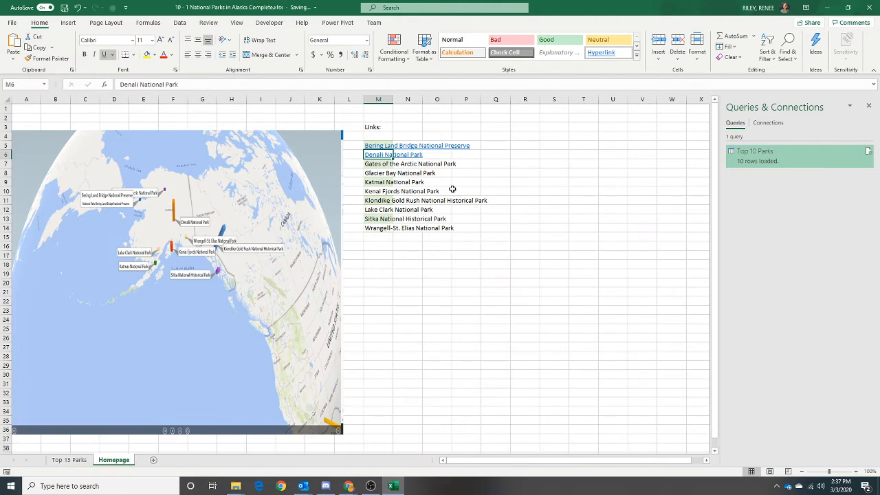
right_click(376, 168)
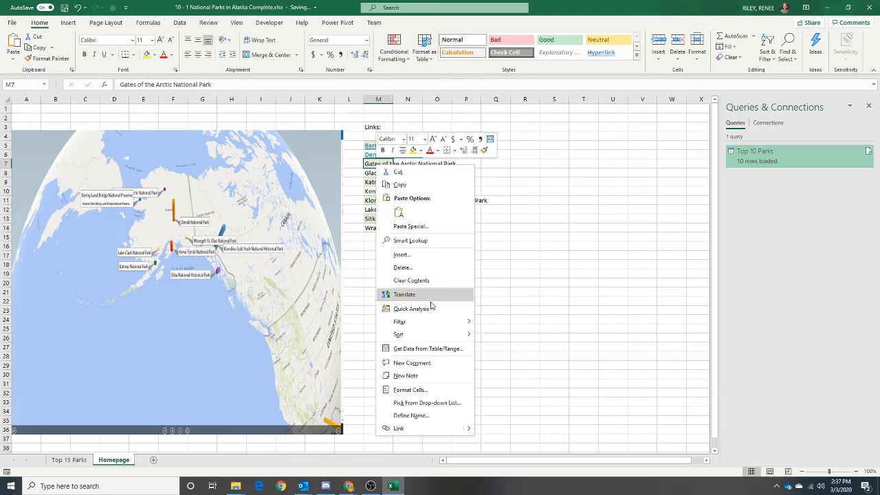
click(421, 428)
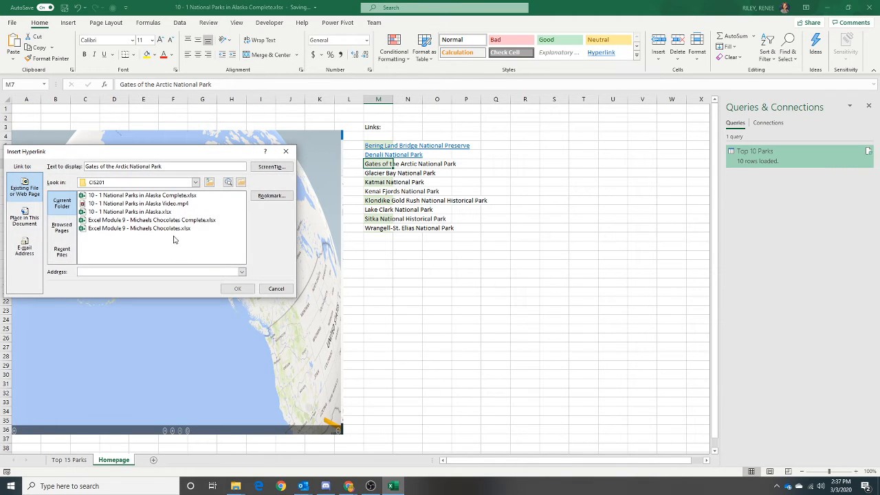
key(ctrl+v)
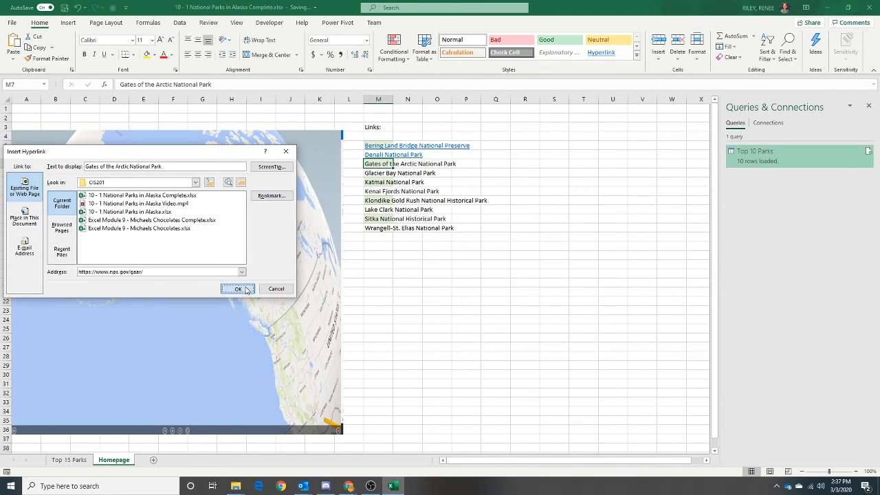
click(237, 288)
Select the Glacier Bay cell M8, switch to the Alaska parks page in Chrome and copy Glacier Bay's link address.
click(378, 172)
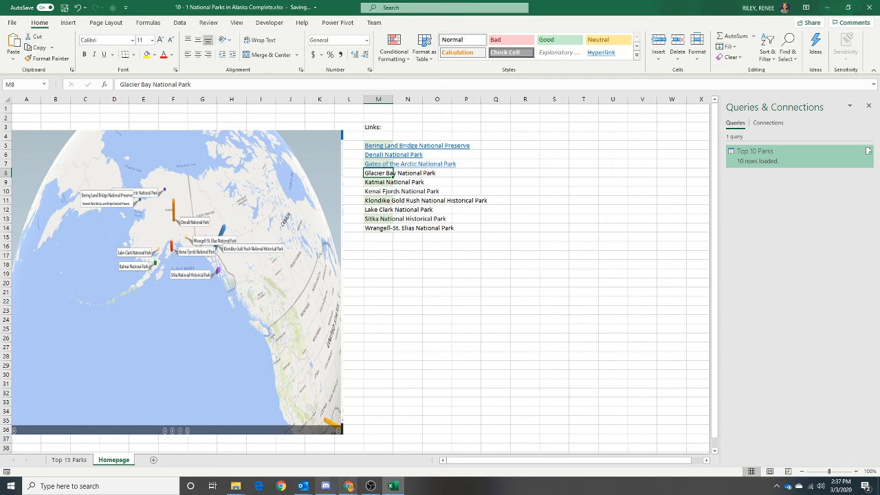
mouse_move(349, 488)
click(392, 443)
scroll(288, 344, down, 1)
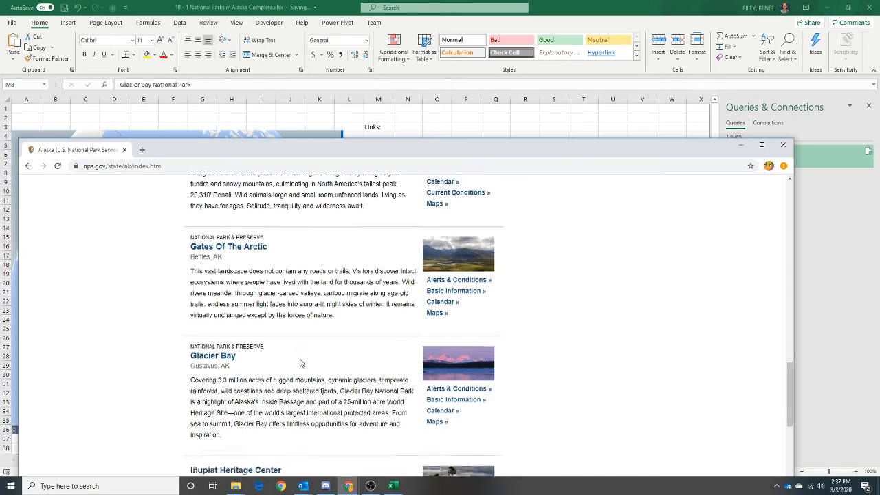
right_click(213, 317)
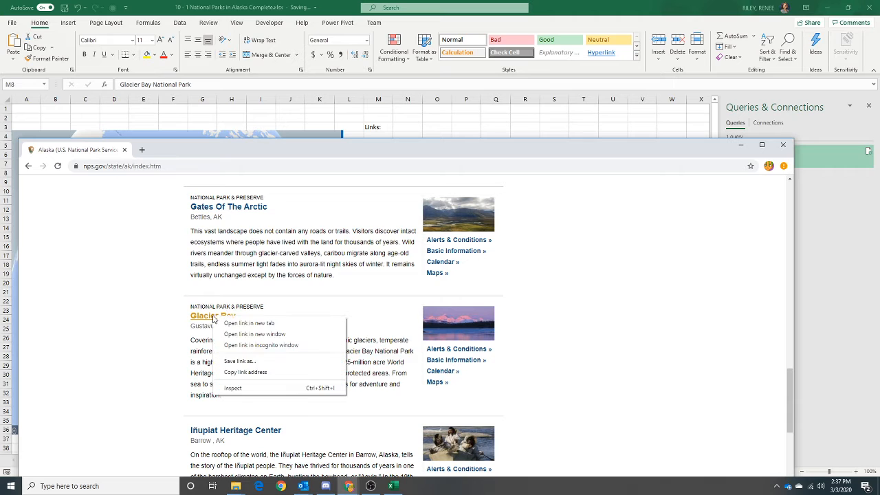
click(227, 373)
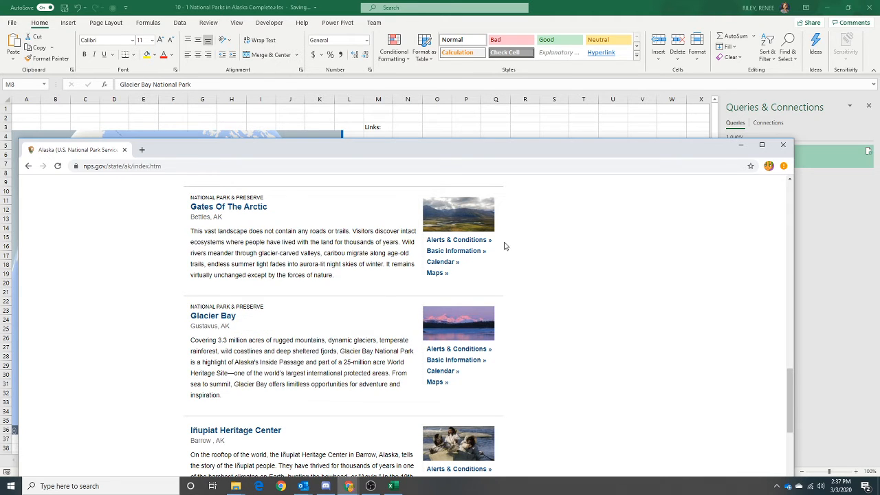
click(740, 145)
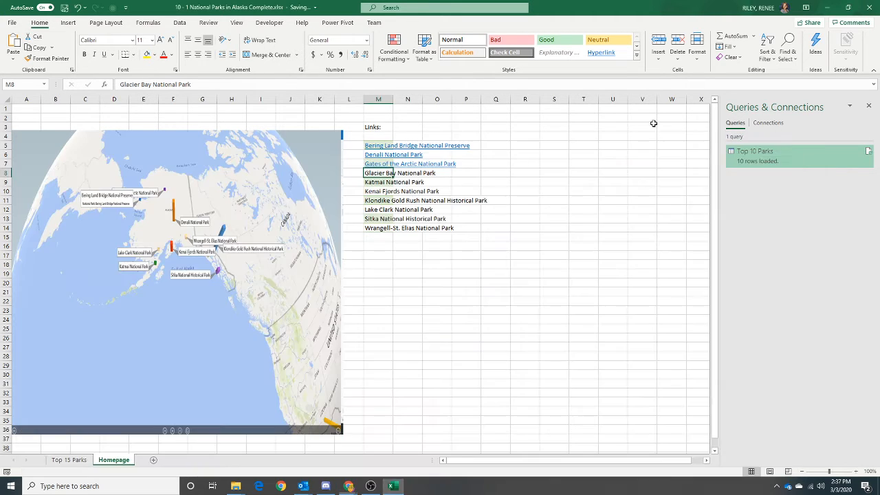
right_click(382, 173)
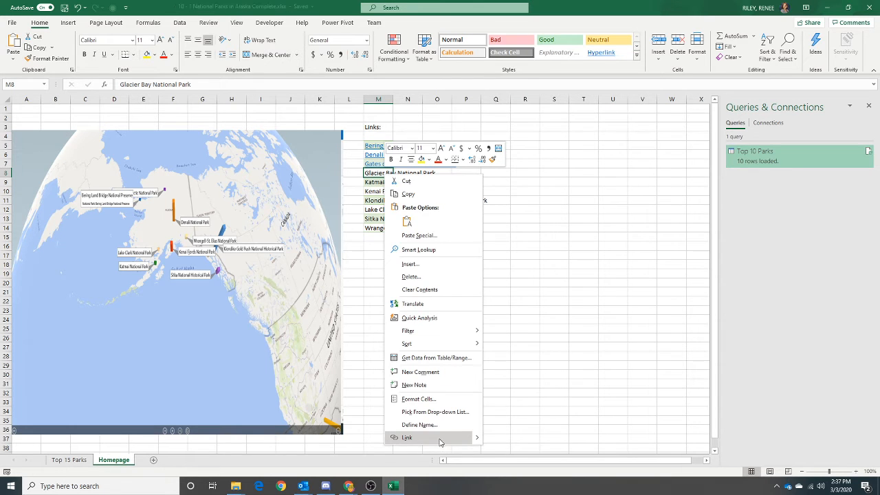
click(416, 438)
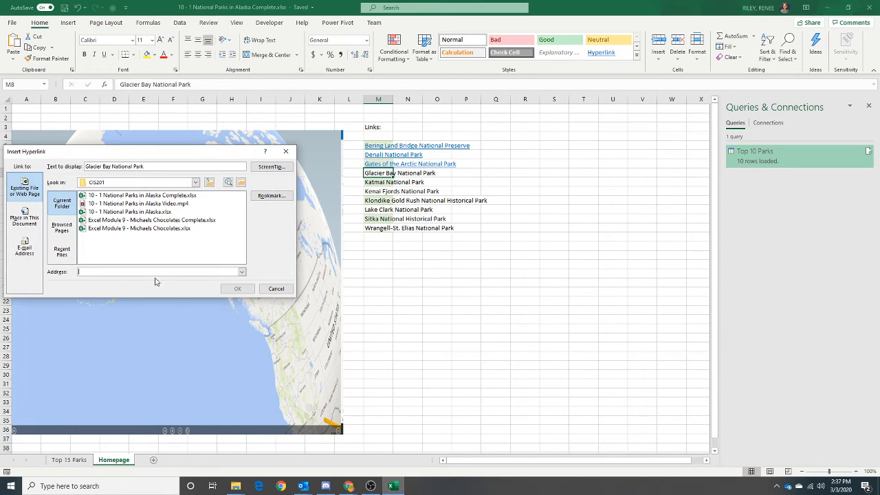
key(ctrl+v)
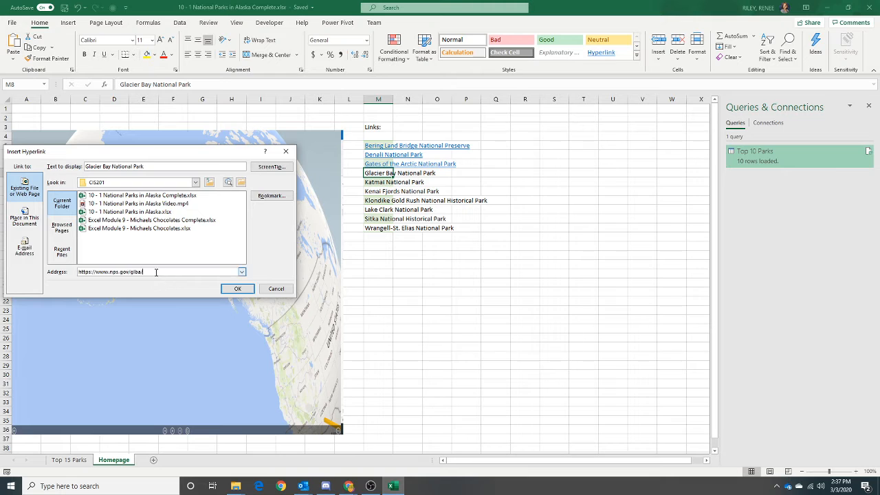
click(237, 288)
Select the Katmai cell M9, switch to the Alaska parks page in Chrome and copy Katmai's link address.
click(373, 184)
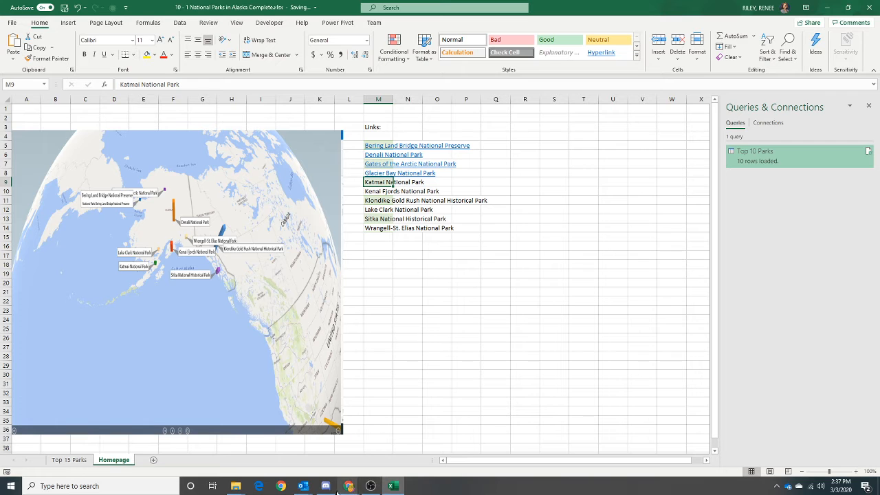
mouse_move(348, 489)
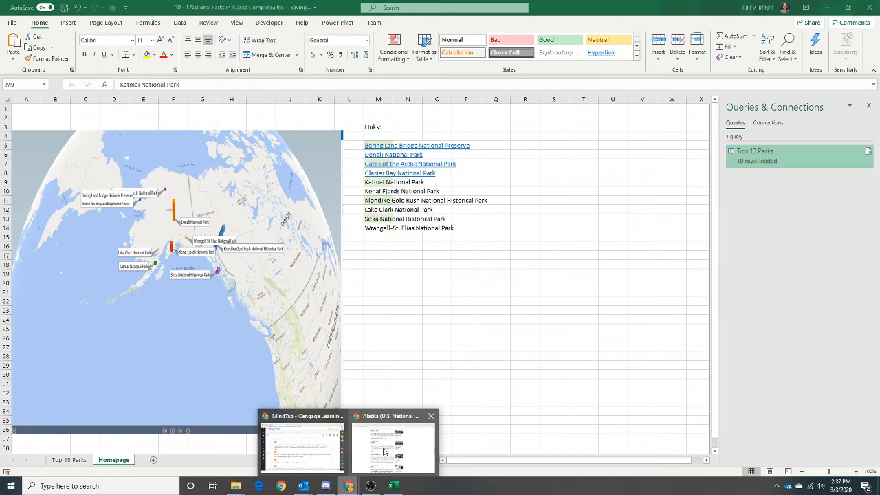
click(382, 429)
scroll(305, 341, down, 4)
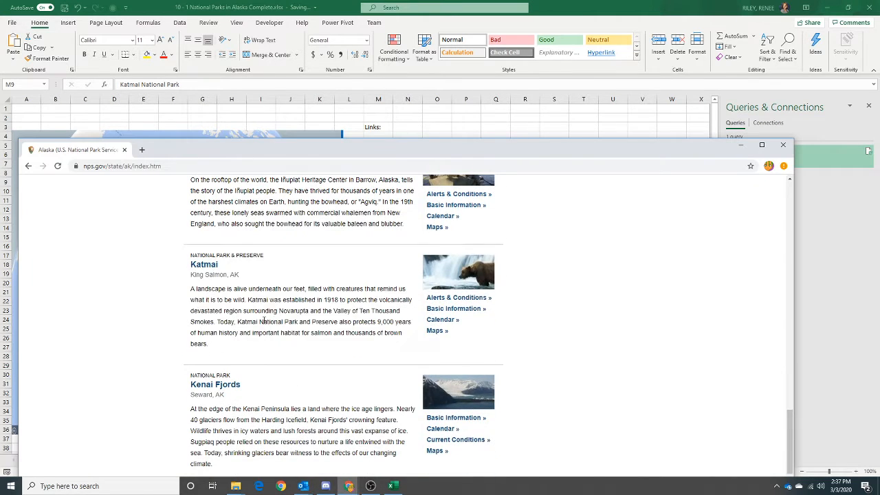
right_click(205, 266)
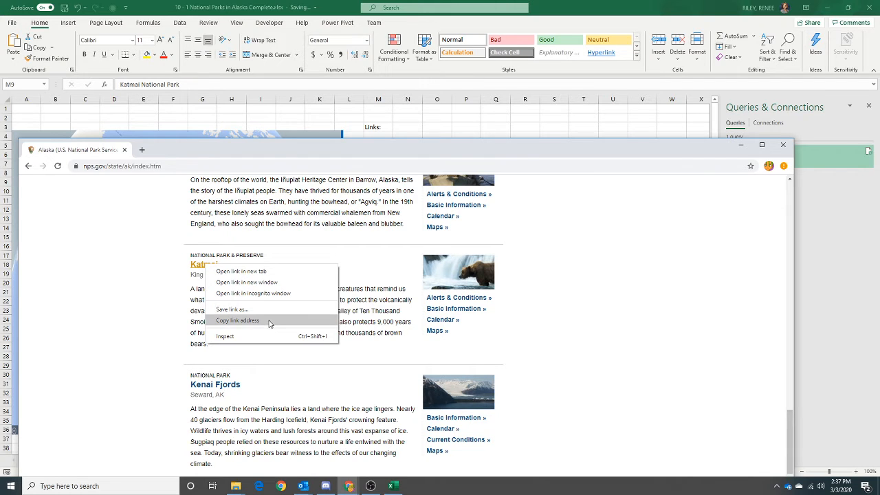
click(238, 320)
Return to Excel, hyperlink the Katmai National Park cell M9 to the copied web address, and select the Kenai Fjords cell M10.
key(alt+Tab)
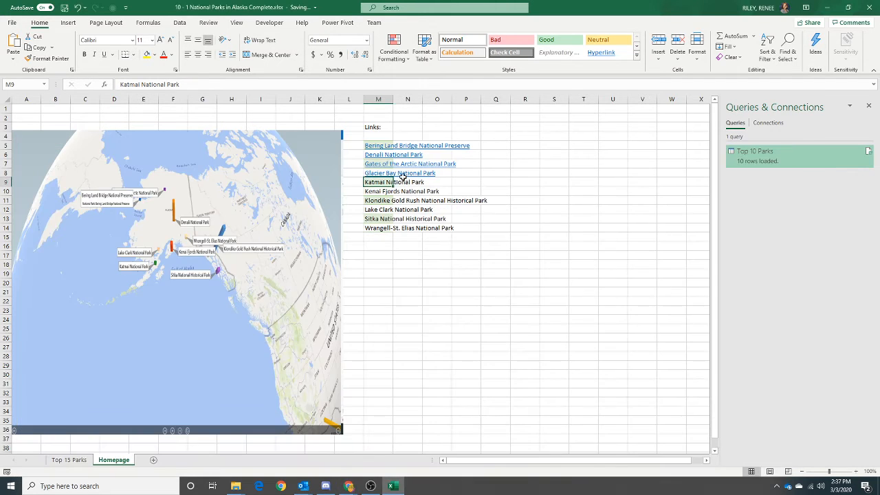
right_click(379, 180)
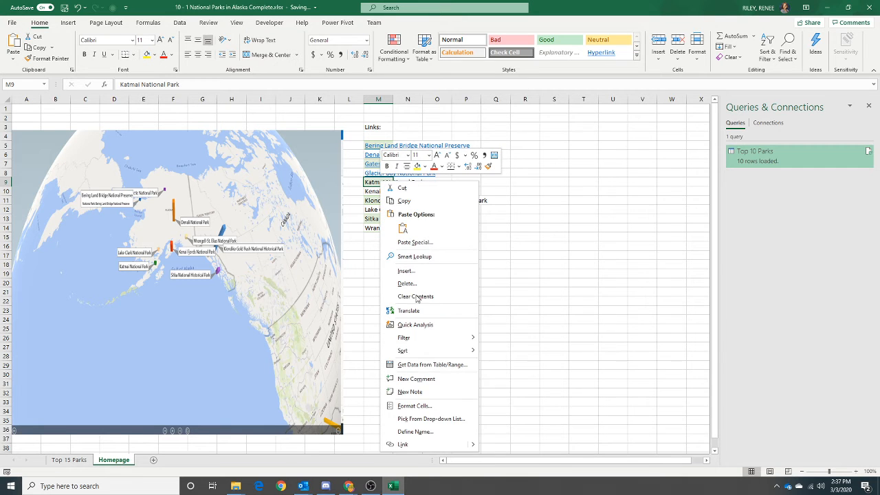
click(414, 444)
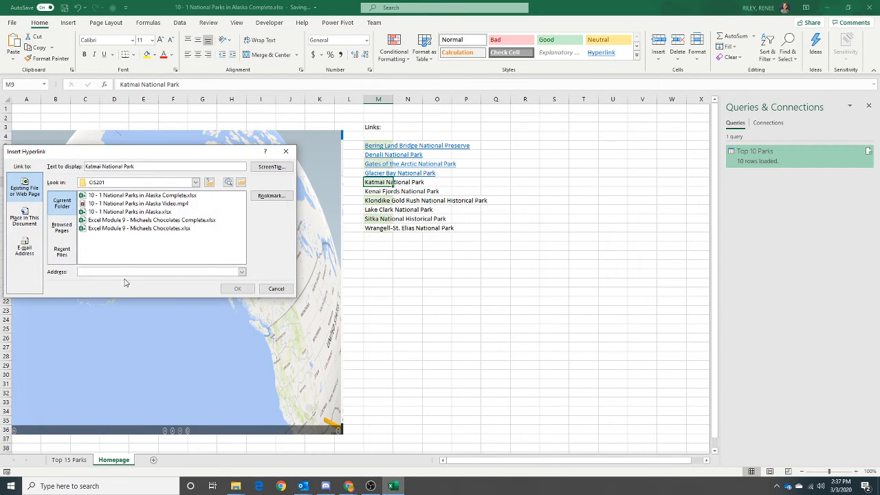
key(ctrl+v)
click(238, 289)
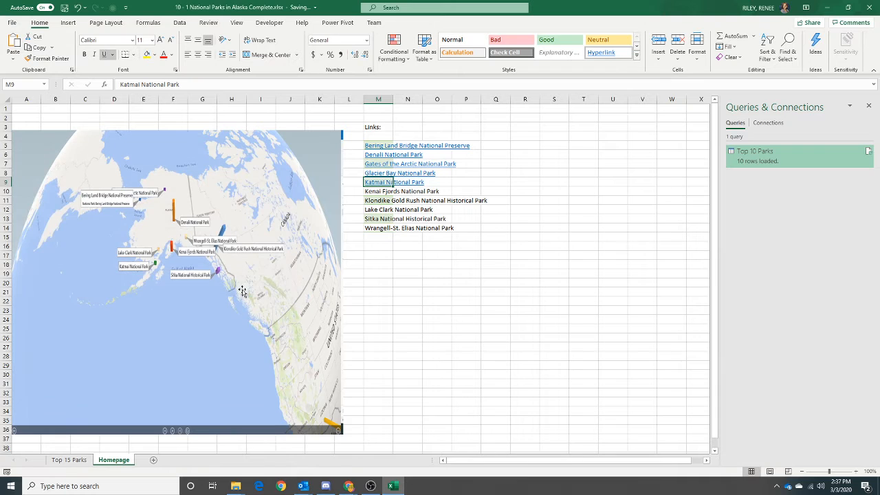
click(386, 192)
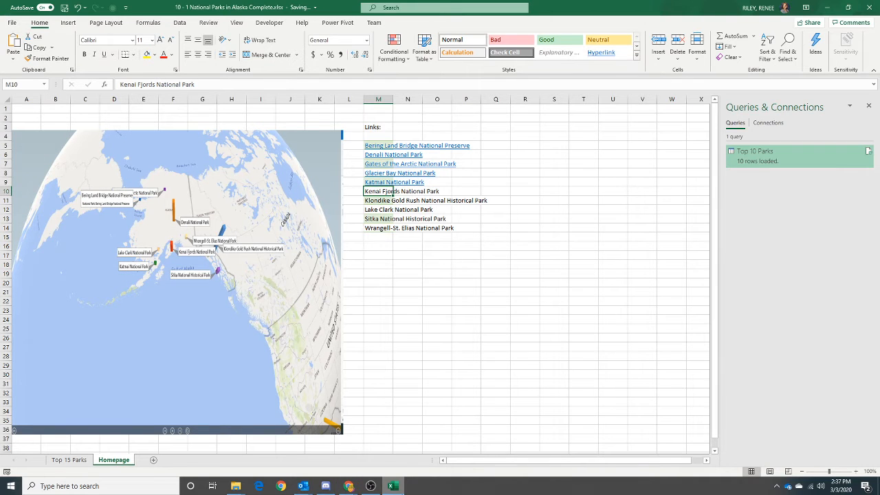
Switch to the Alaska parks page in Chrome and copy the link address of Kenai Fjords.
mouse_move(348, 488)
click(392, 447)
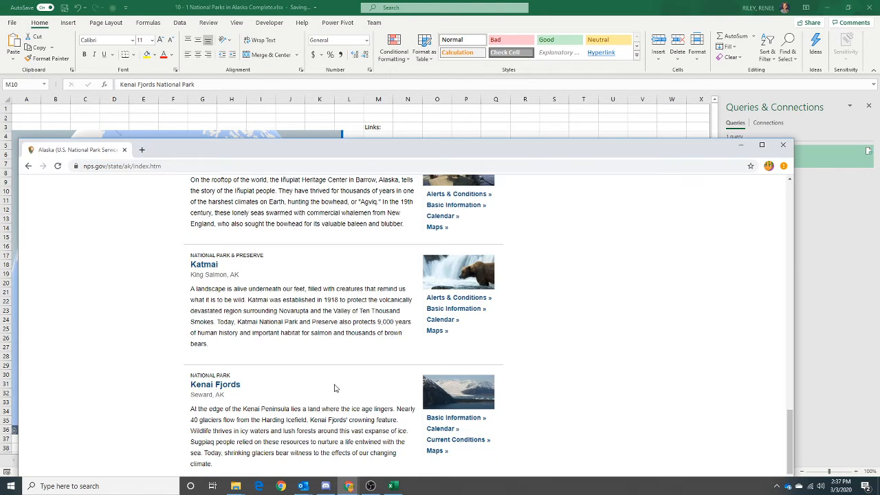
scroll(227, 321, down, 2)
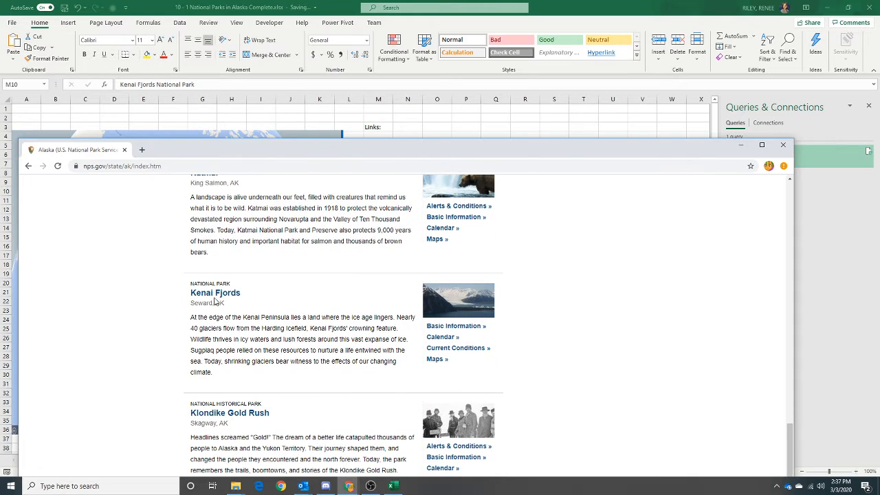
right_click(215, 292)
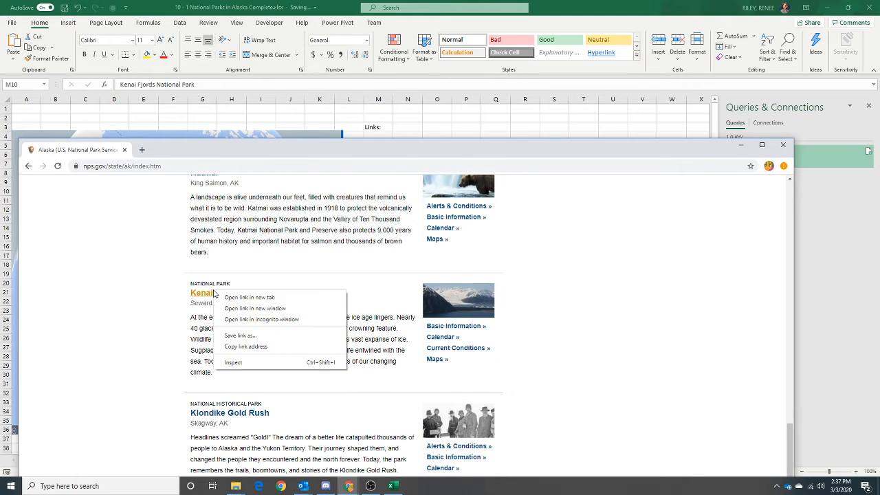
click(245, 346)
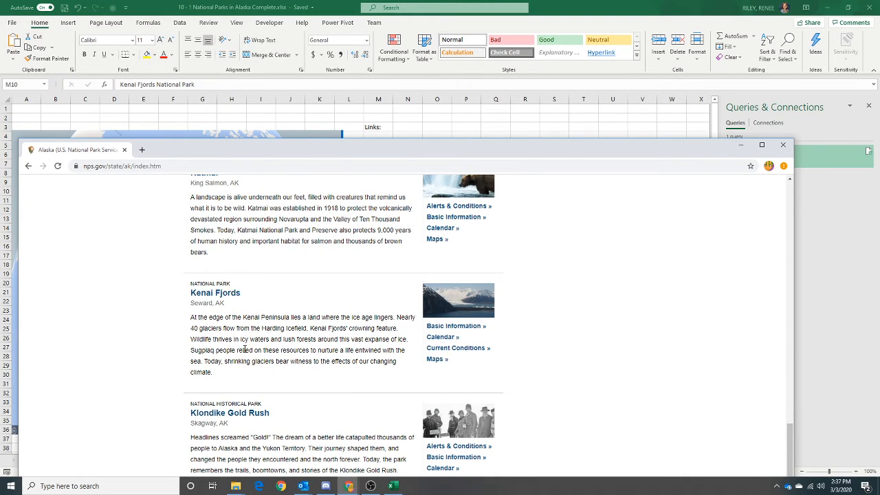
click(445, 120)
right_click(380, 194)
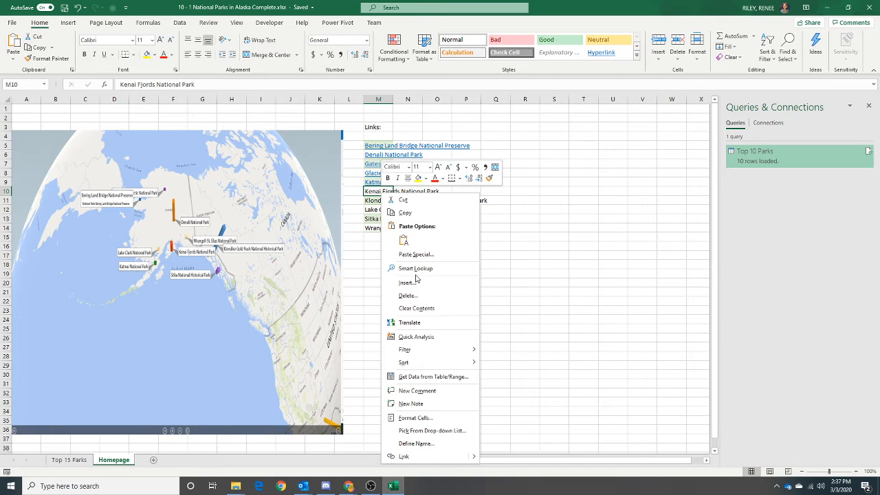
click(421, 462)
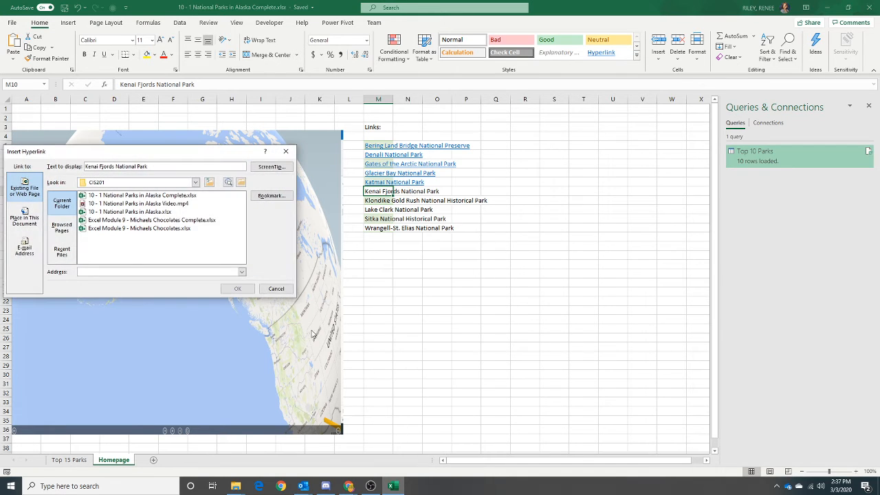
key(ctrl+v)
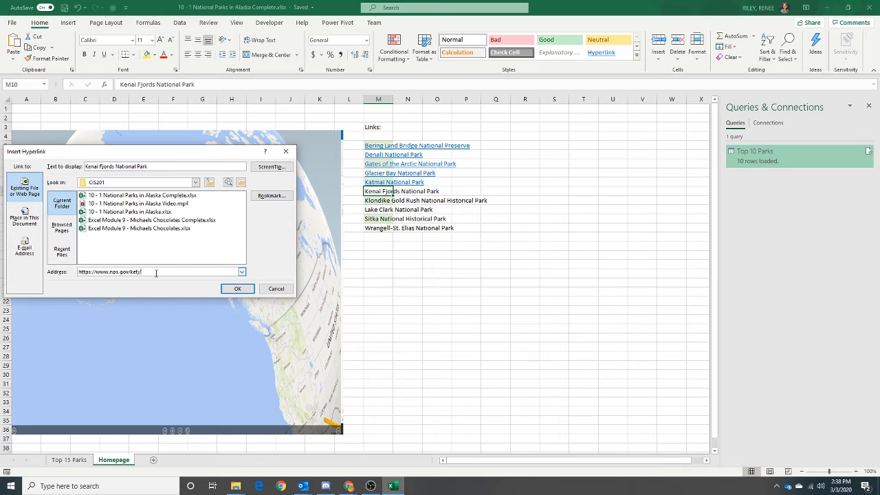
click(237, 288)
Select the Klondike Gold Rush cell M11, switch to the Alaska parks page in Chrome and copy Klondike Gold Rush's link address.
click(375, 200)
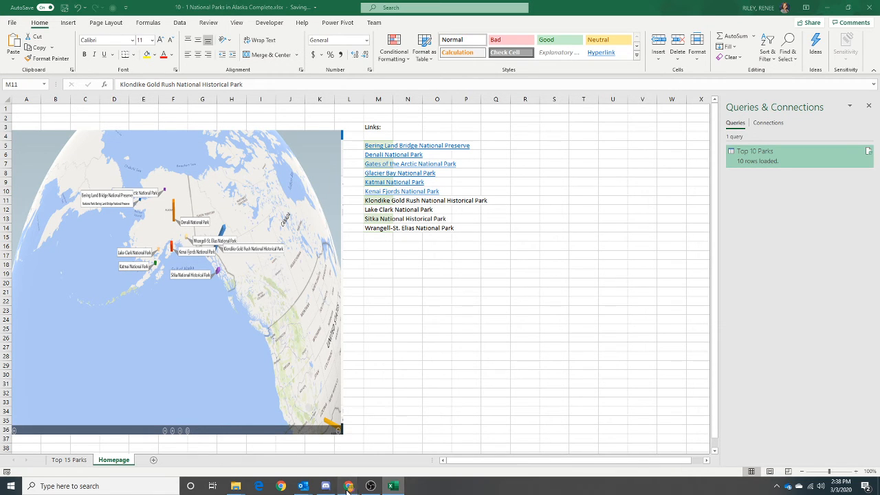
mouse_move(349, 484)
click(390, 443)
scroll(229, 282, down, 2)
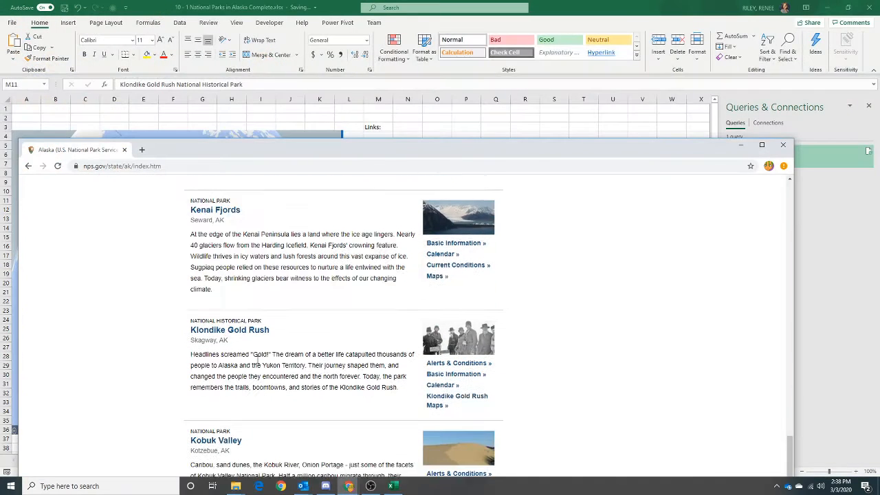
right_click(229, 279)
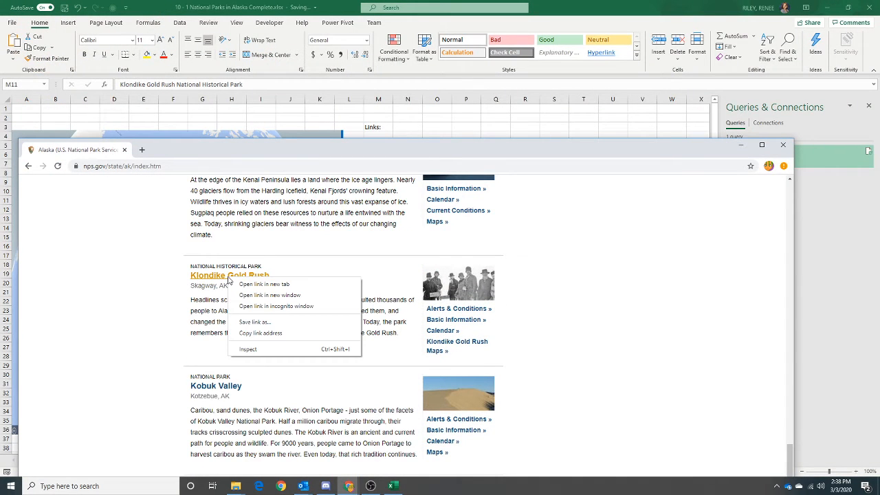
click(260, 333)
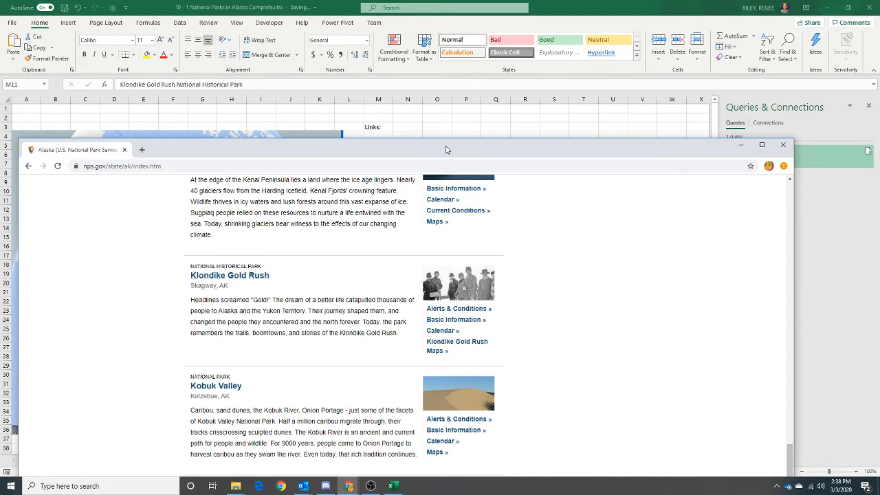
Return to Excel and hyperlink the Klondike Gold Rush National Historical Park cell M11 to the copied web address.
key(alt+Tab)
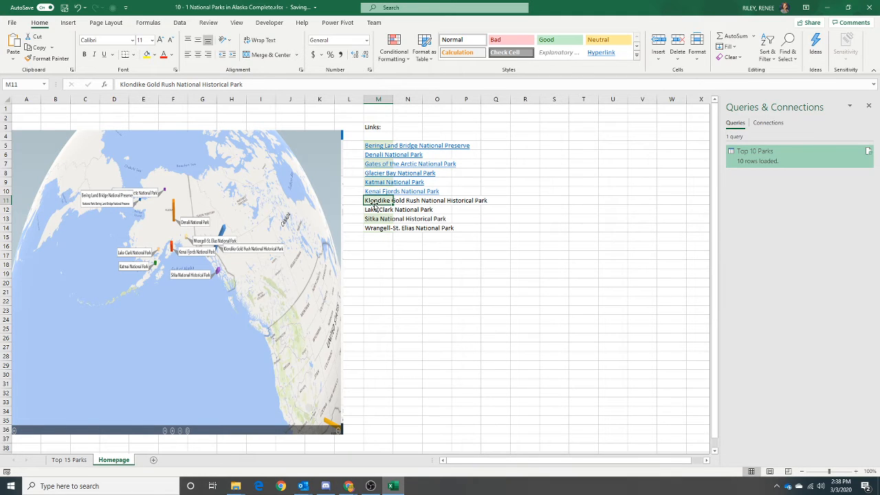
right_click(373, 200)
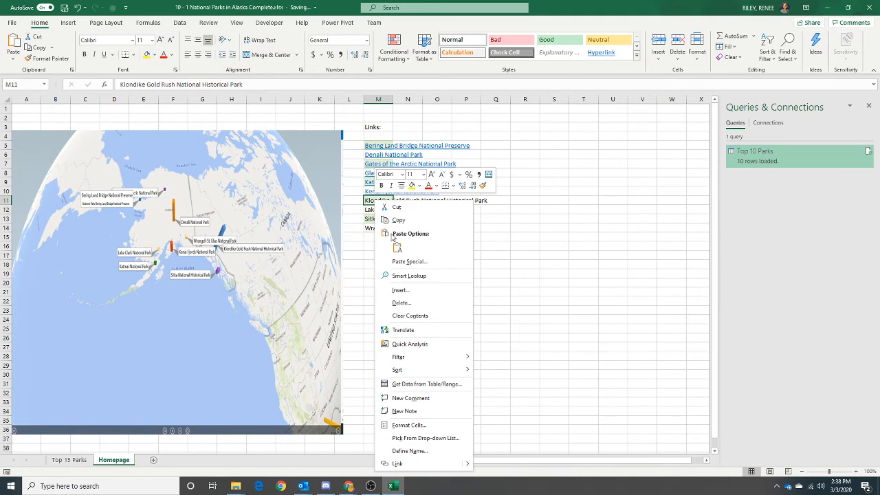
click(391, 456)
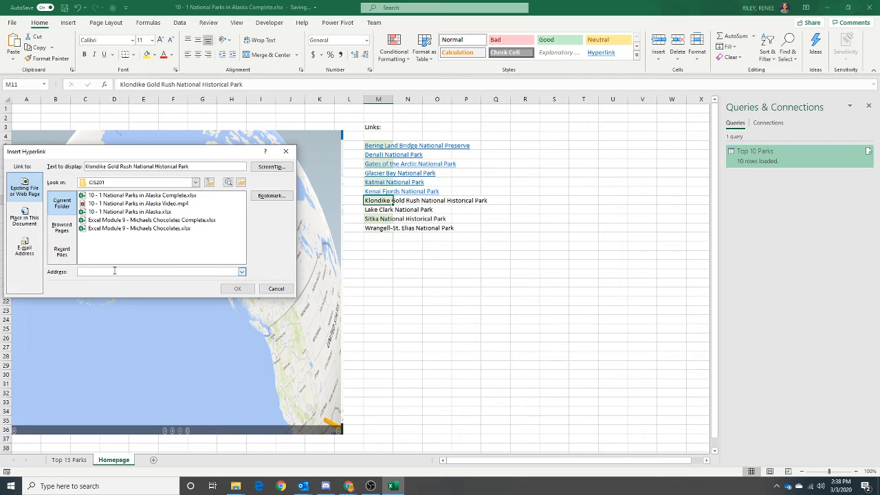
key(ctrl+v)
click(237, 288)
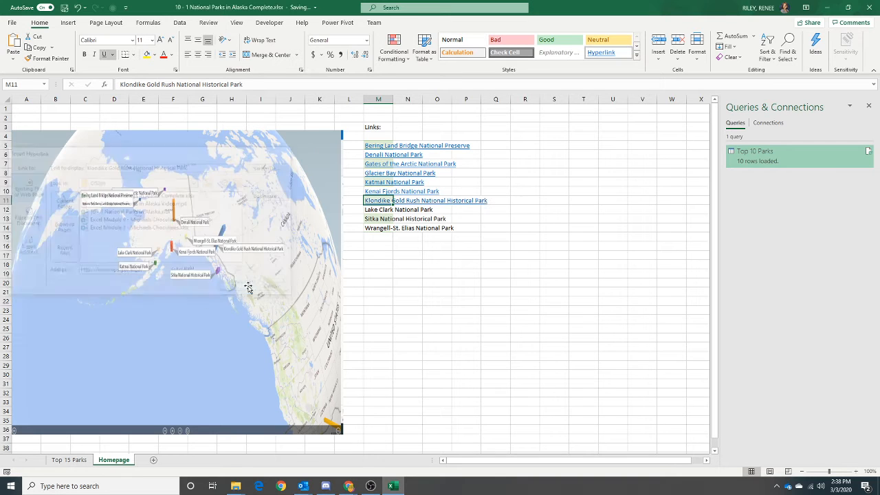
Select the Lake Clark cell M12, switch to the Alaska parks page in Chrome and copy Lake Clark's link address.
click(377, 211)
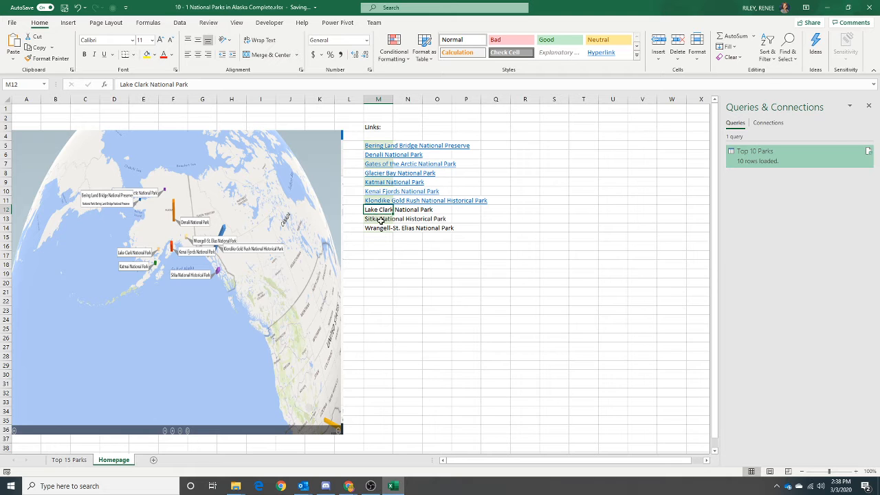
click(349, 486)
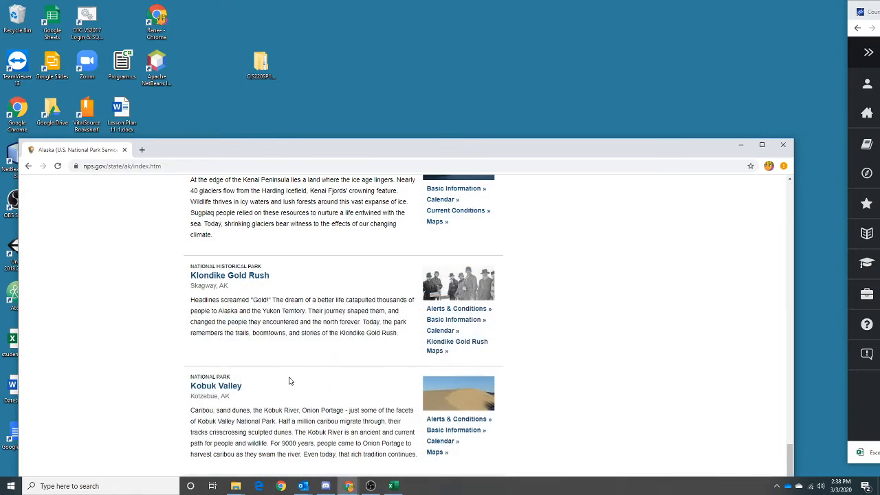
scroll(242, 344, down, 3)
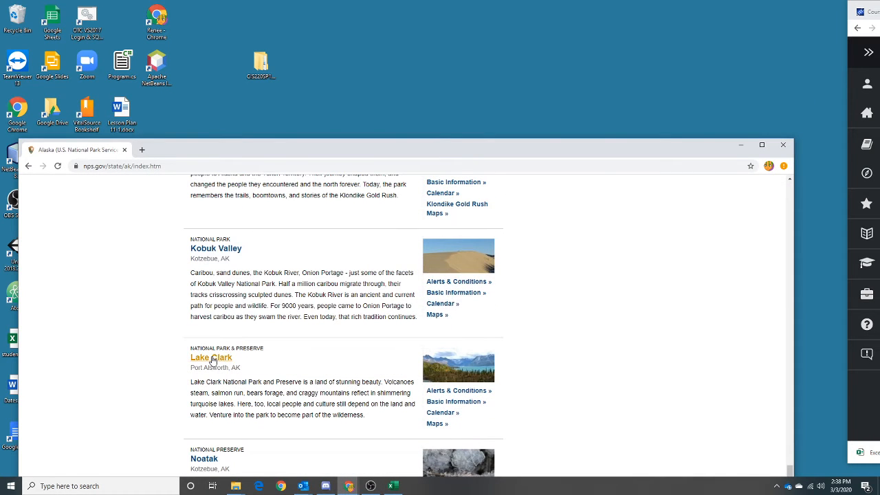
right_click(212, 359)
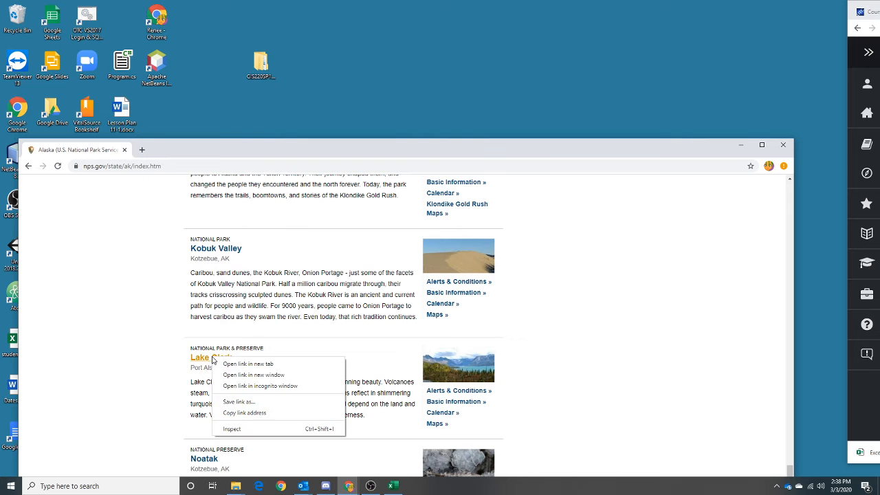
click(244, 413)
click(392, 485)
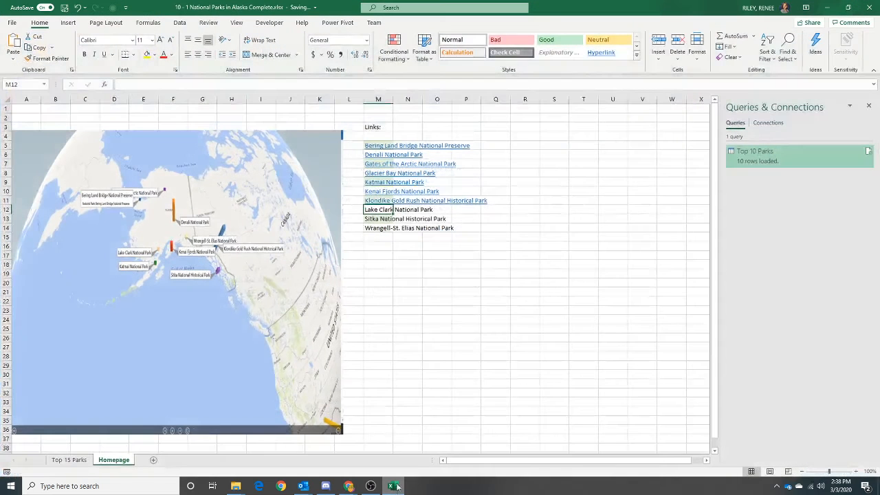
right_click(376, 208)
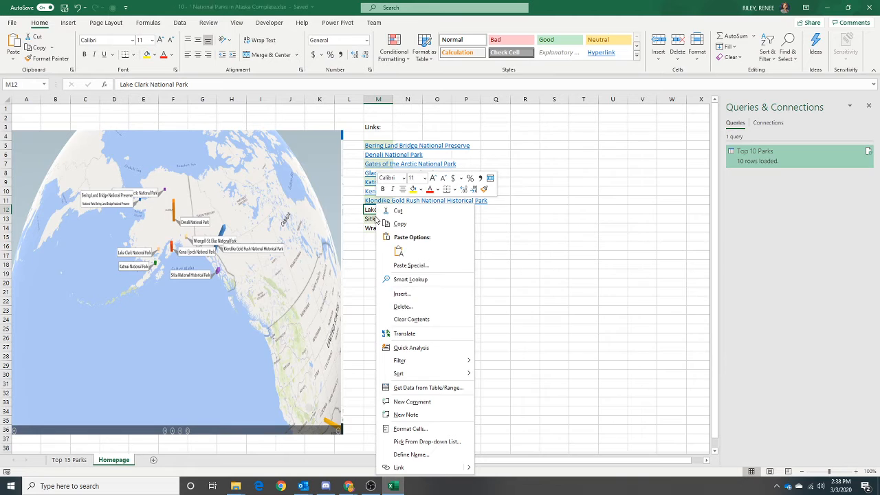
click(399, 467)
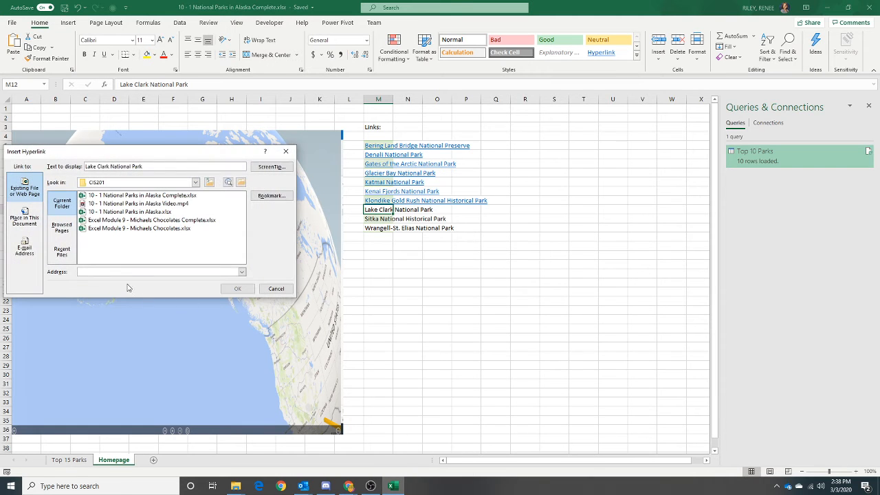
key(ctrl+v)
click(237, 289)
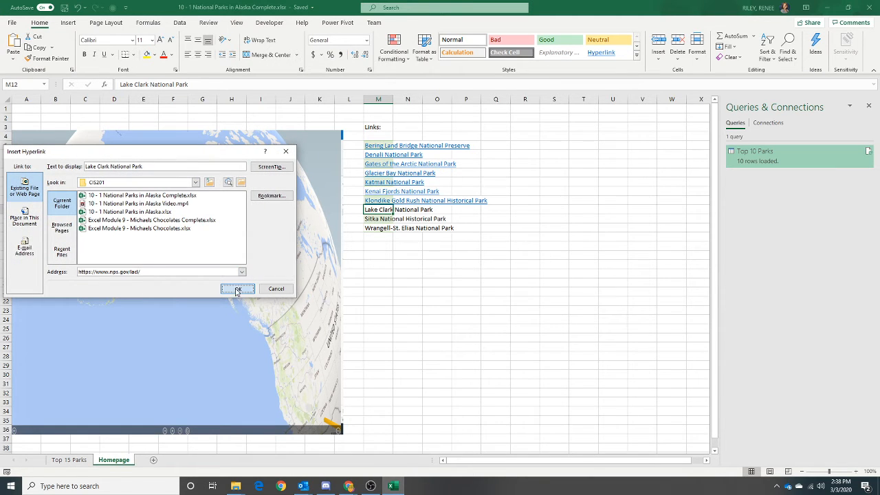
Select the Sitka cell M13, switch to the Alaska parks page in Chrome and copy Sitka's link address.
click(388, 220)
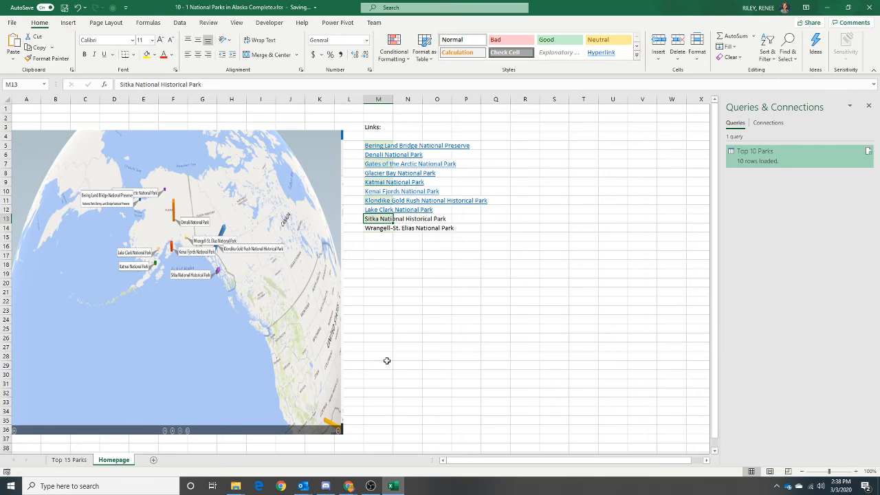
mouse_move(348, 486)
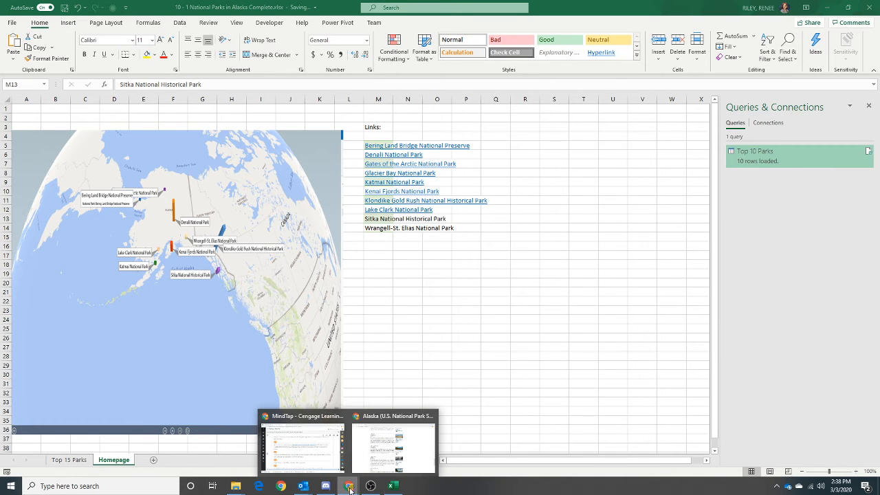
click(392, 442)
scroll(301, 377, down, 5)
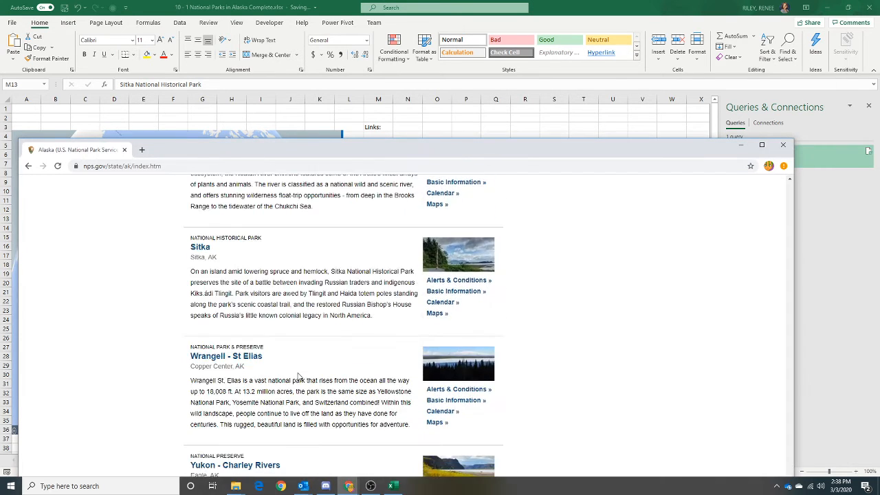
right_click(205, 248)
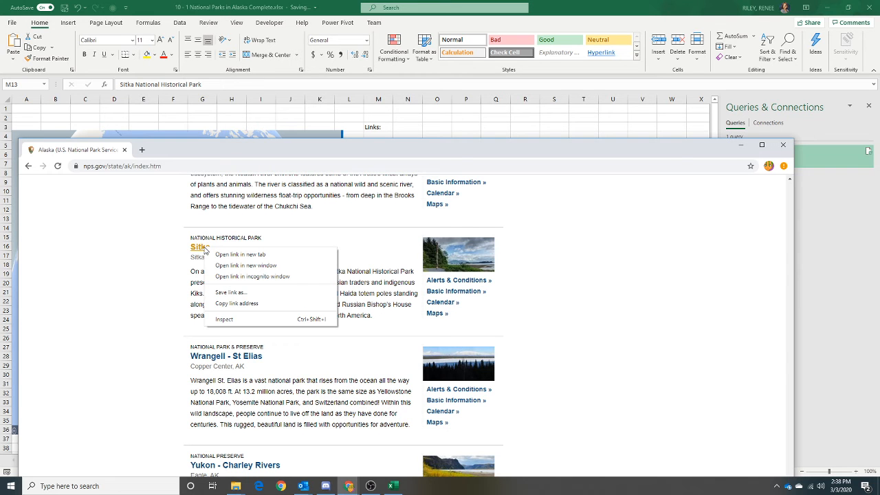
click(246, 303)
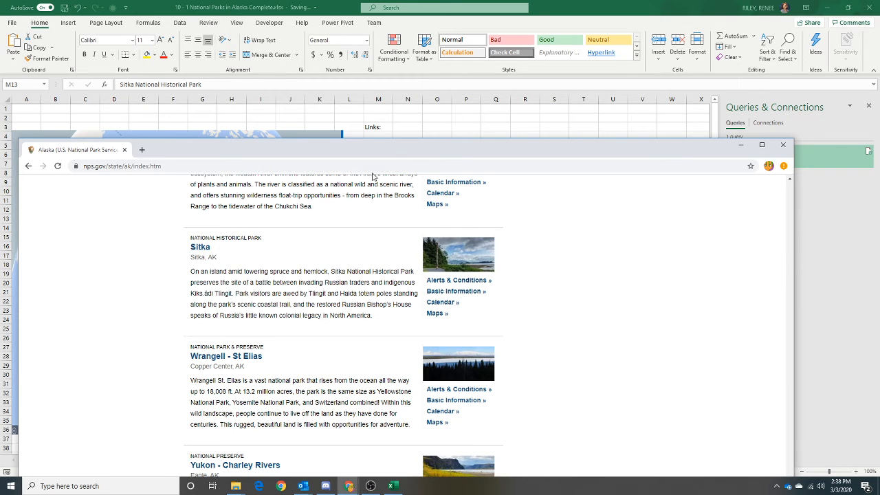
click(479, 122)
right_click(386, 219)
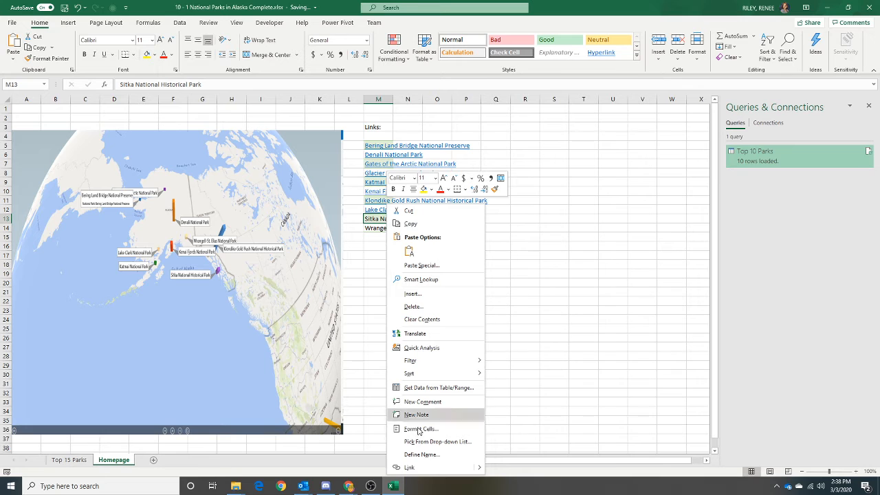
click(410, 467)
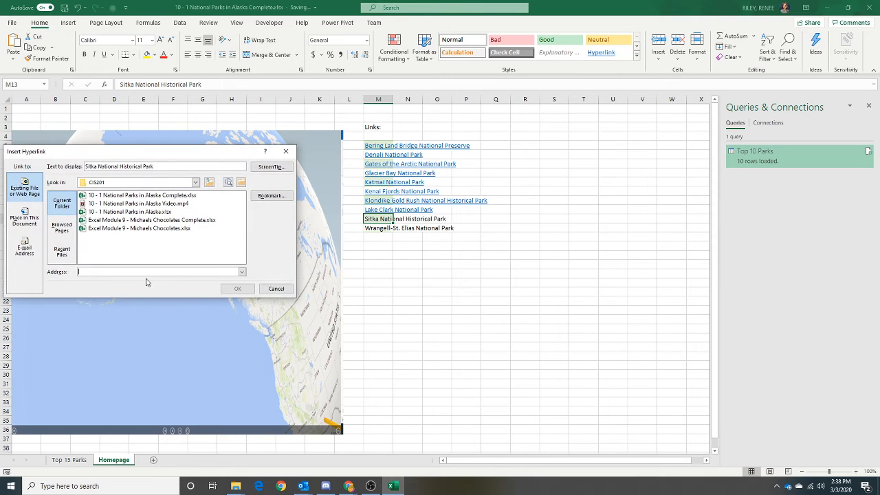
key(ctrl+v)
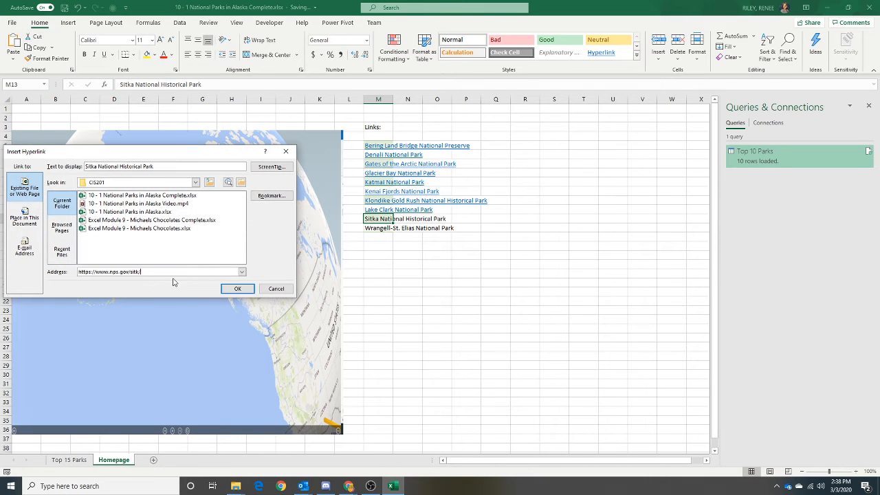
click(232, 288)
Select the Wrangell-St. Elias cell M14, copy Wrangell - St Elias's link address from the Alaska parks page in Chrome, and return to Excel.
click(374, 230)
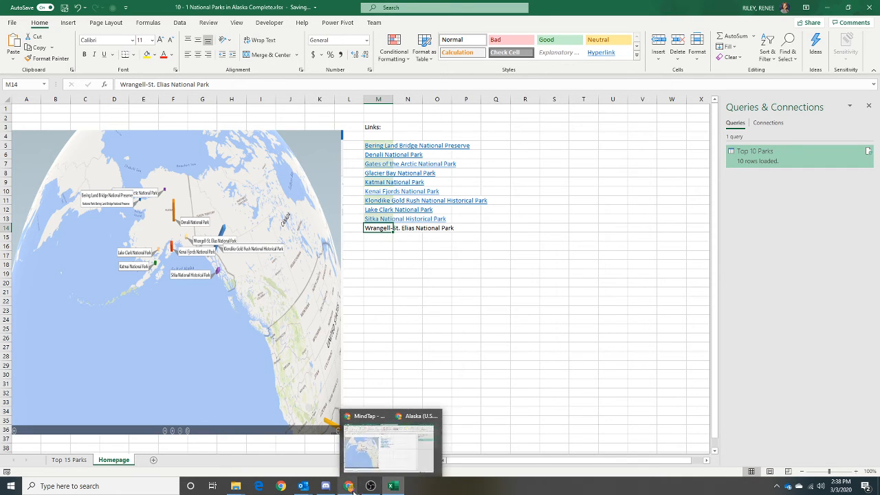
click(384, 447)
scroll(350, 352, down, 2)
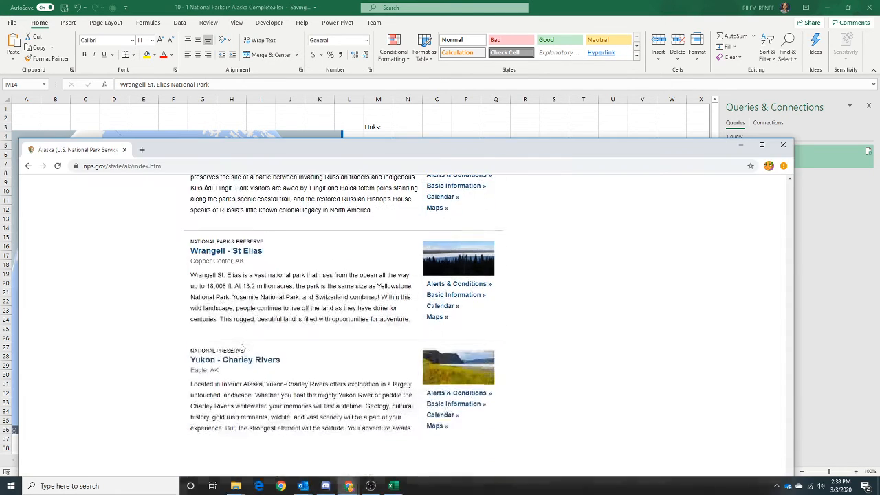
right_click(220, 253)
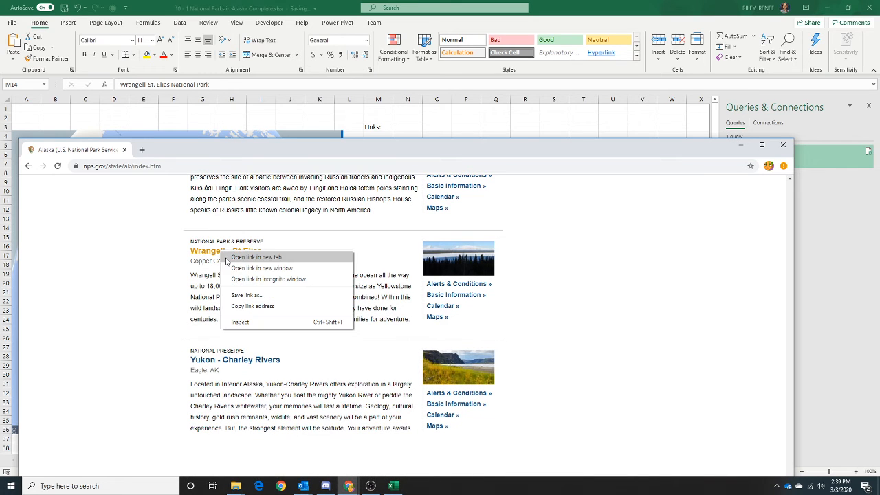
click(265, 307)
click(458, 129)
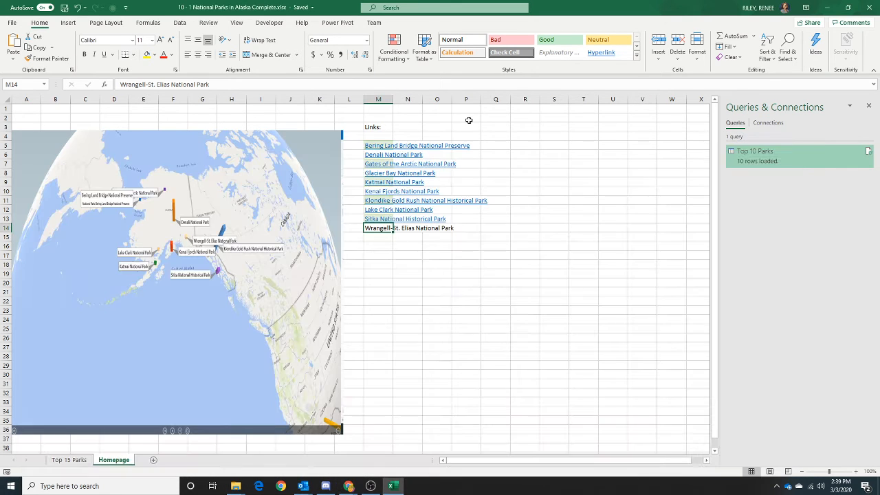
right_click(374, 231)
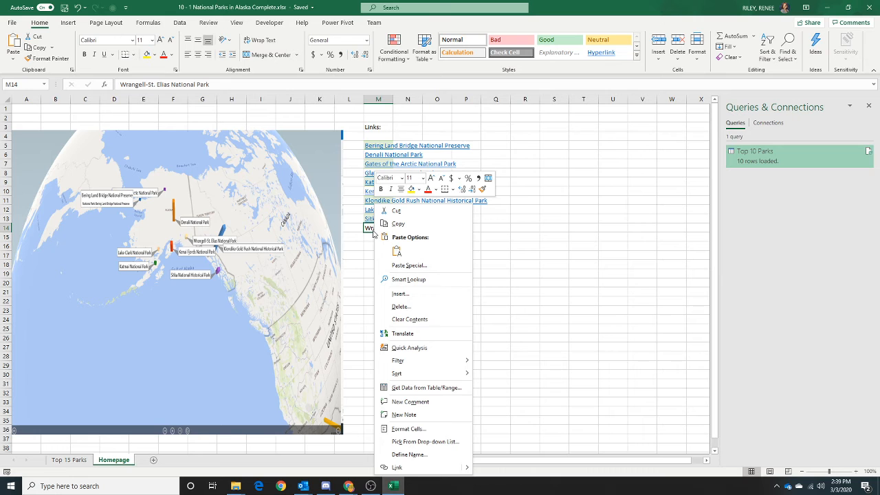
click(389, 466)
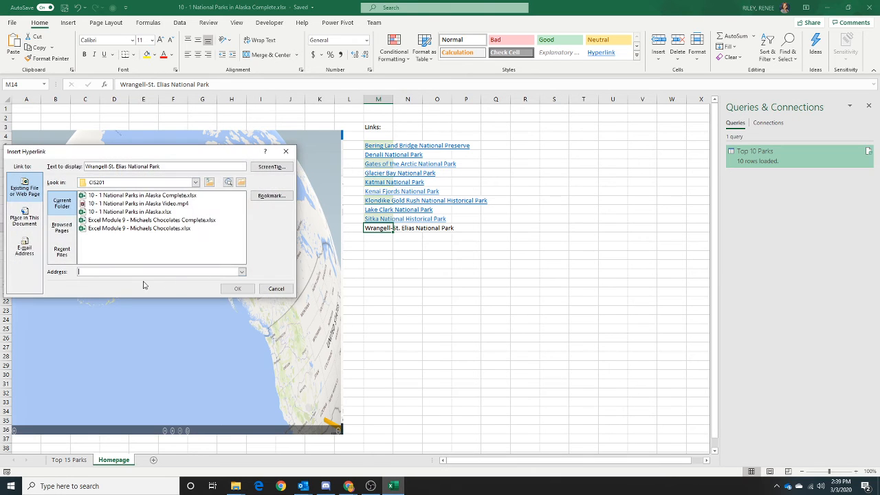
key(ctrl+v)
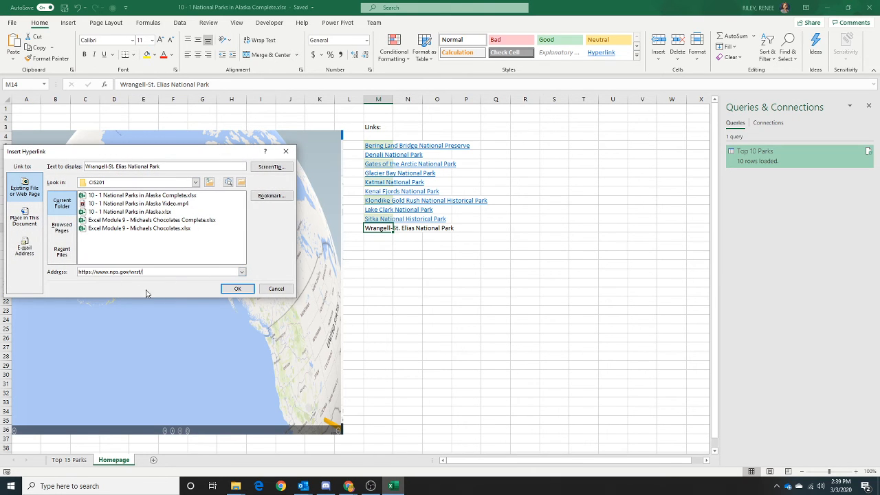
click(237, 289)
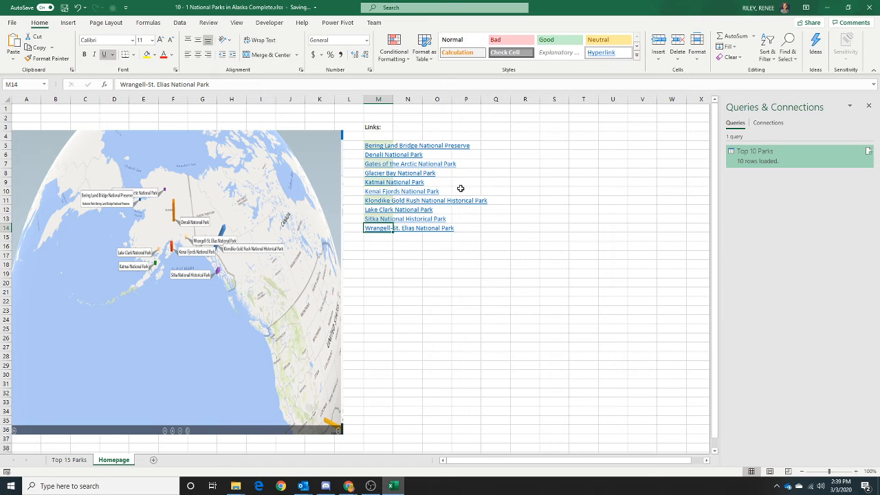
Enter the label "Map Animation" in cell M15, below the list of park links.
click(378, 236)
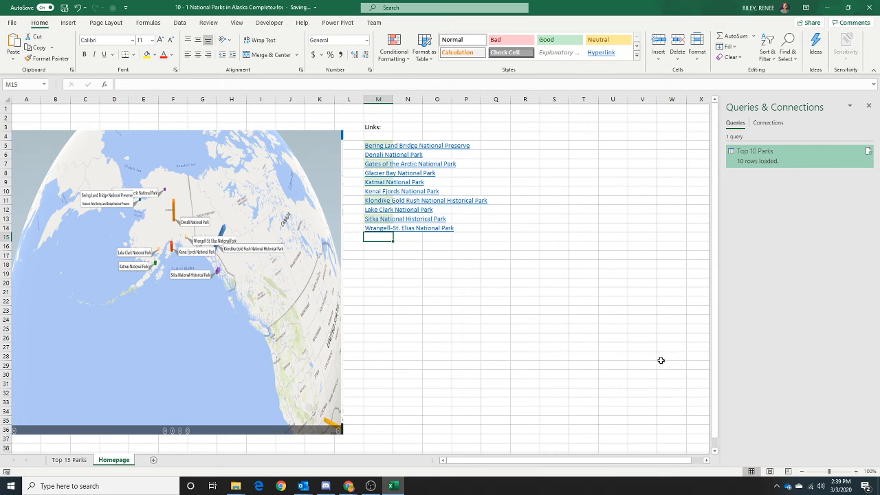
text(Map An)
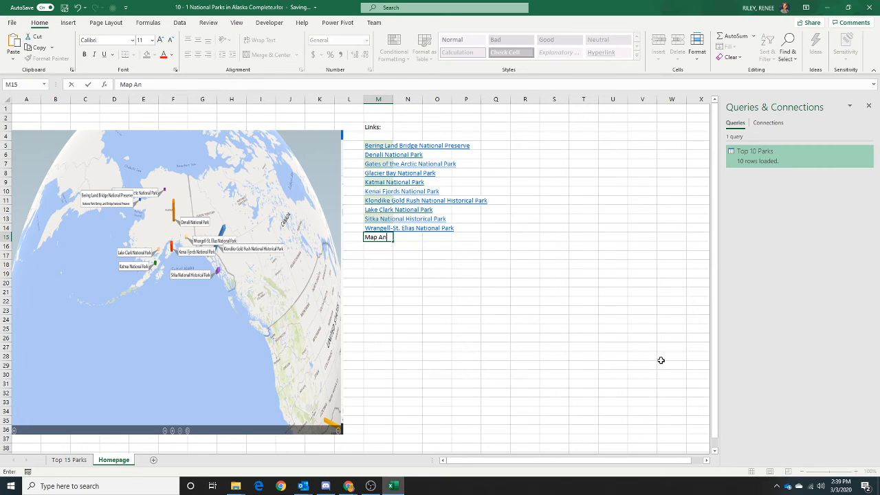
text(imation)
key(ctrl+Return)
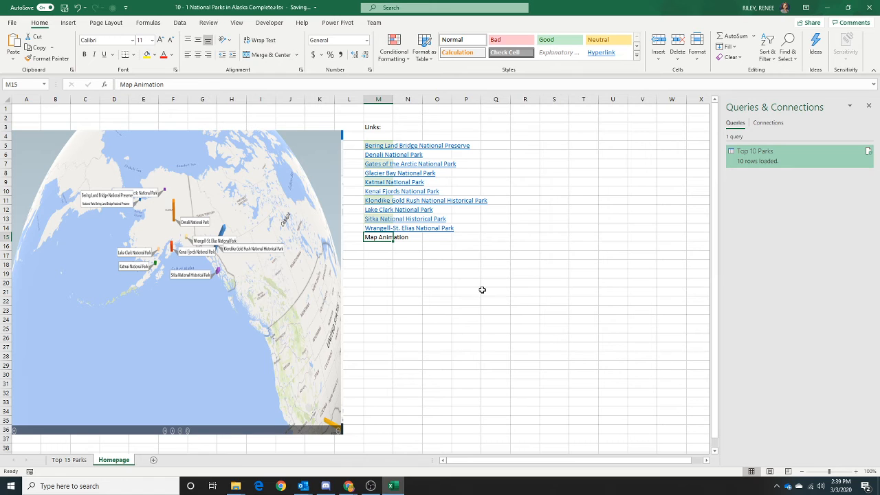
Hyperlink the Map Animation cell M15 to the file 10 - 1 National Parks in Alaska Video.mp4 in the CIS201 folder and save the workbook.
right_click(384, 240)
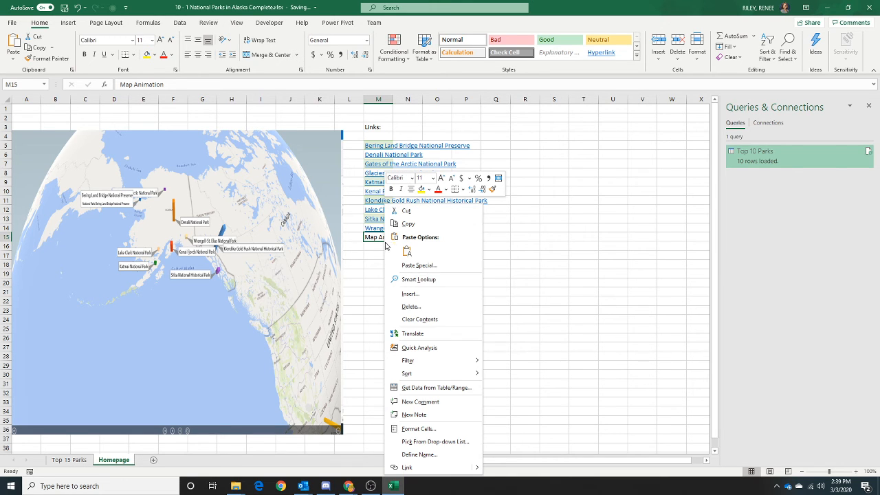
click(411, 466)
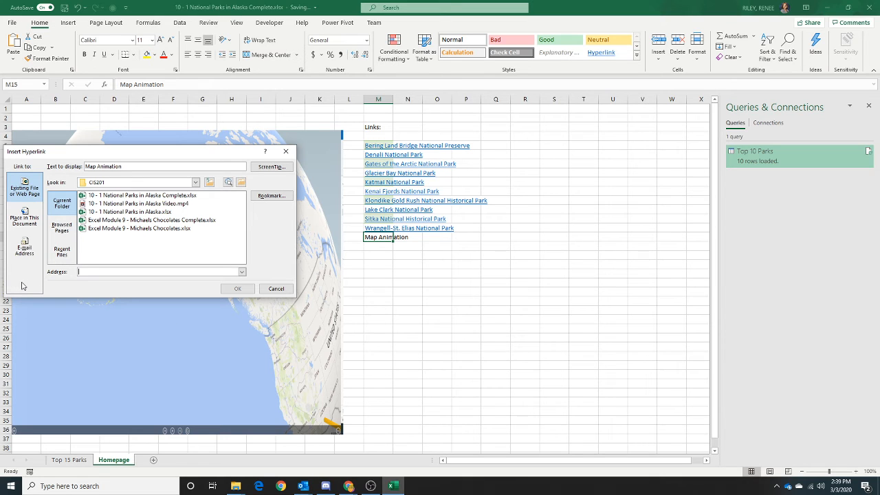
click(66, 253)
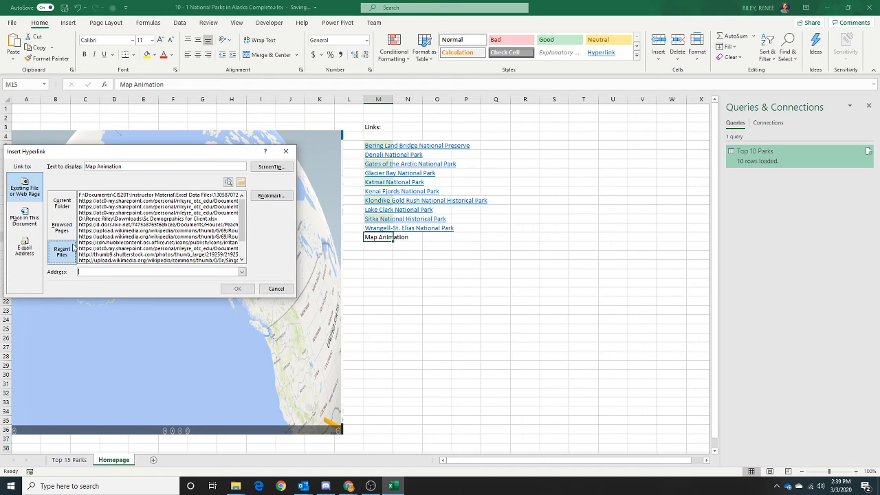
click(61, 204)
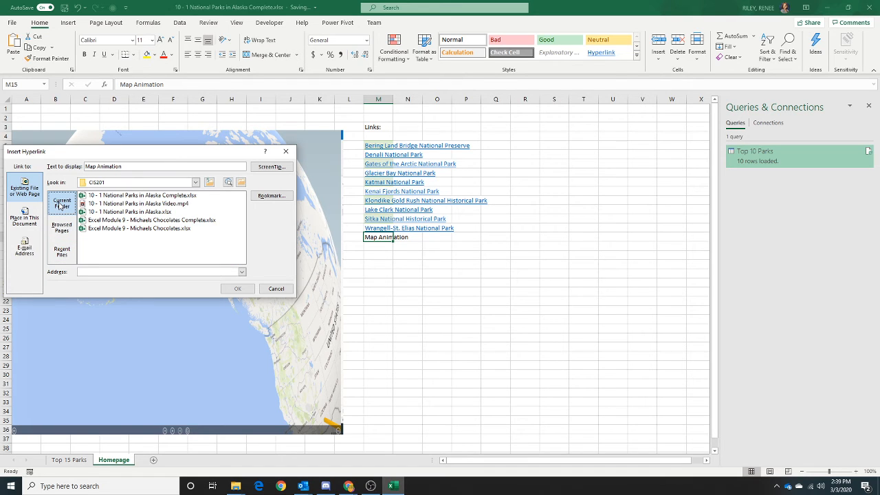
click(110, 196)
click(119, 205)
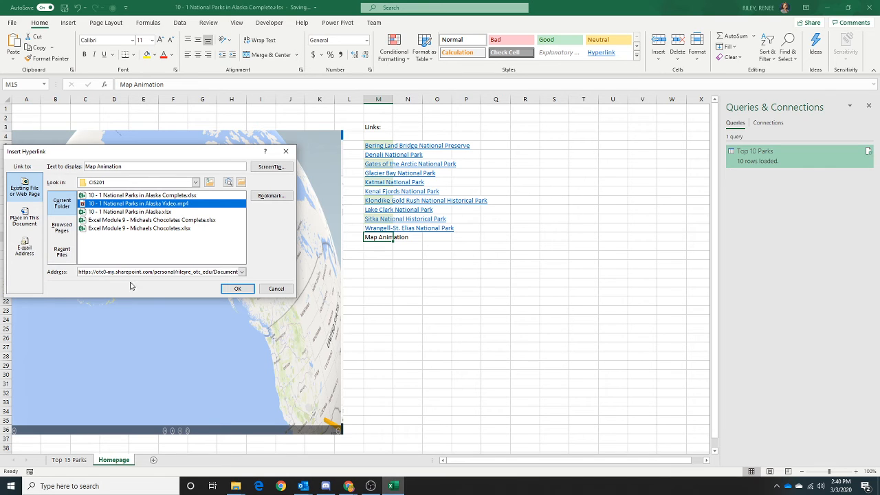
click(237, 289)
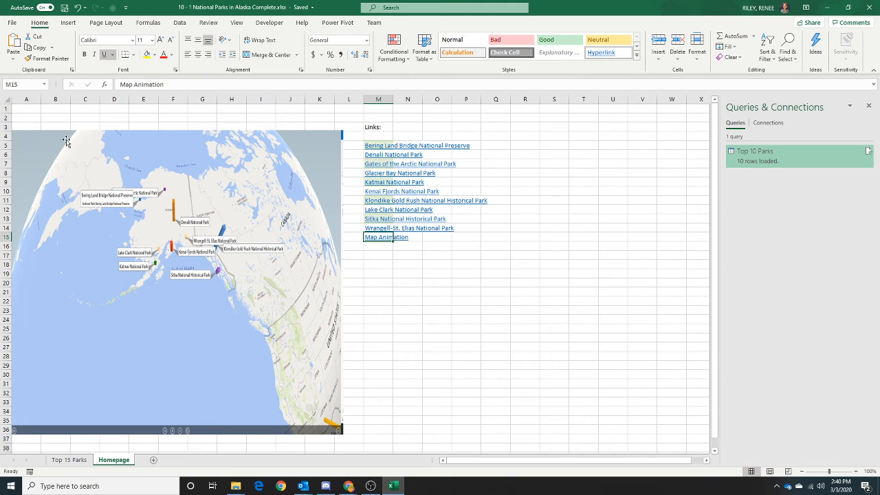
click(63, 9)
Test the Map Animation link by opening the video in Chrome, choosing the listed college account and declining to stay signed in.
click(379, 238)
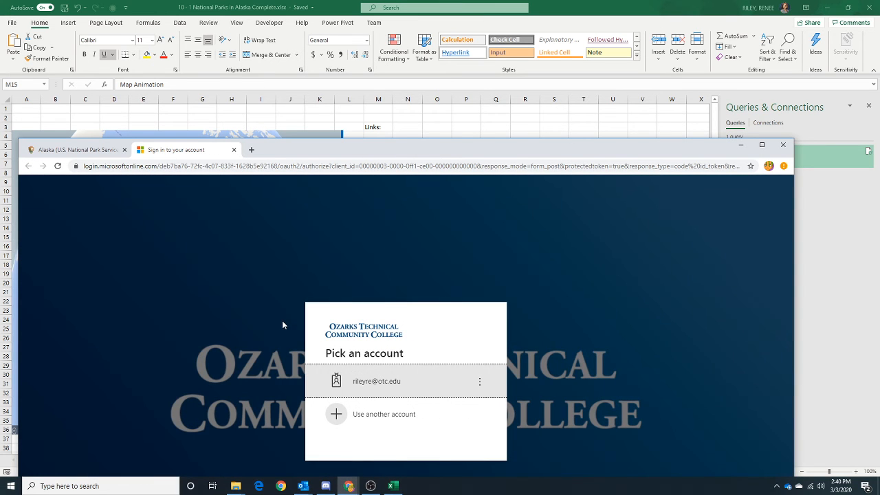
click(393, 382)
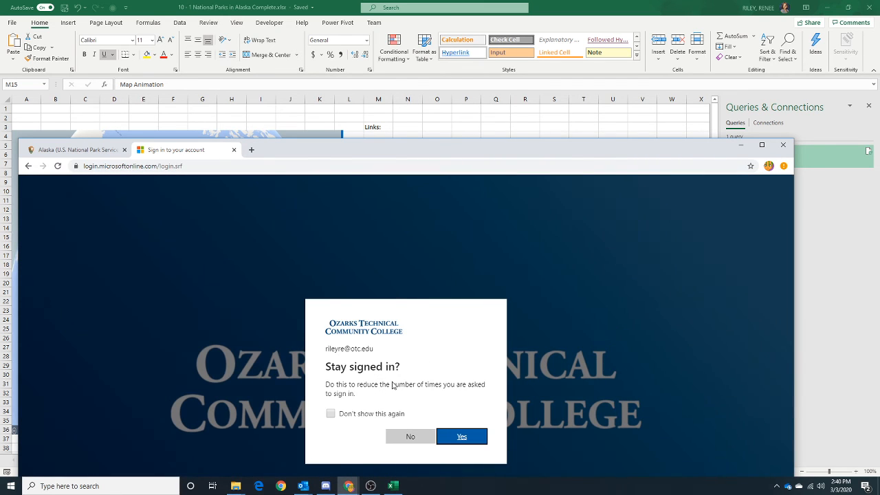
click(404, 439)
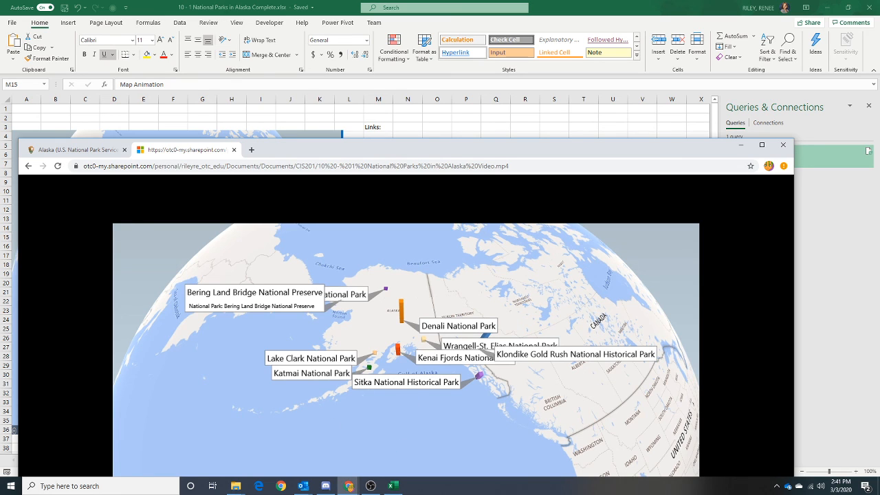
key(alt+Tab)
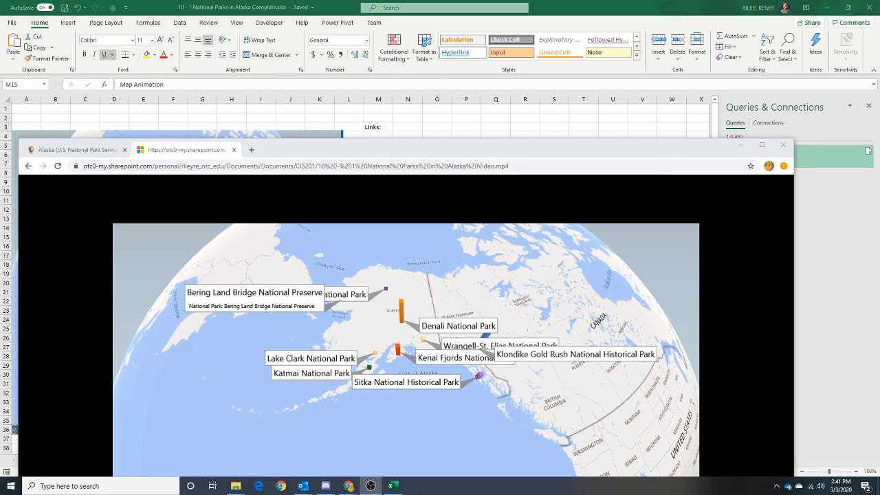